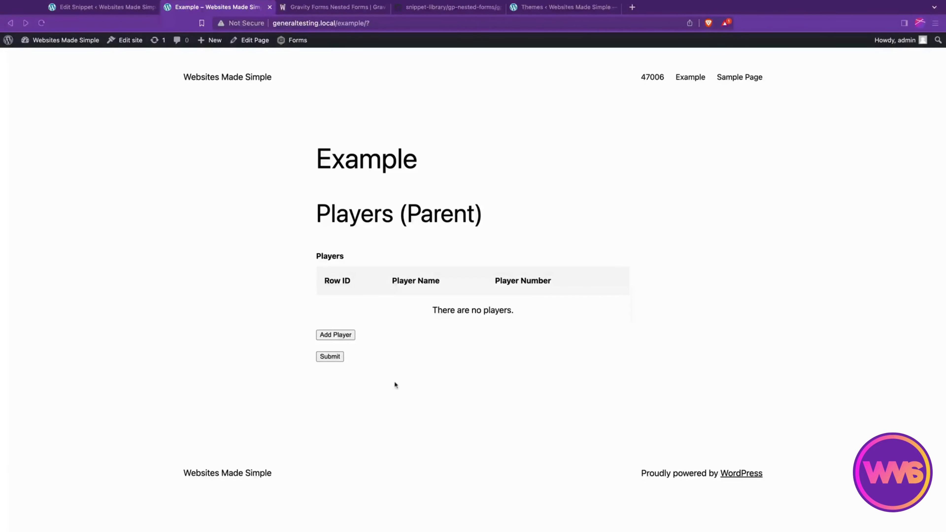
Scroll the Gravity Wiz Nested Forms documentation past its features and contents down to the FAQs.
{"action": "left_click", "coordinate": [338, 7]}
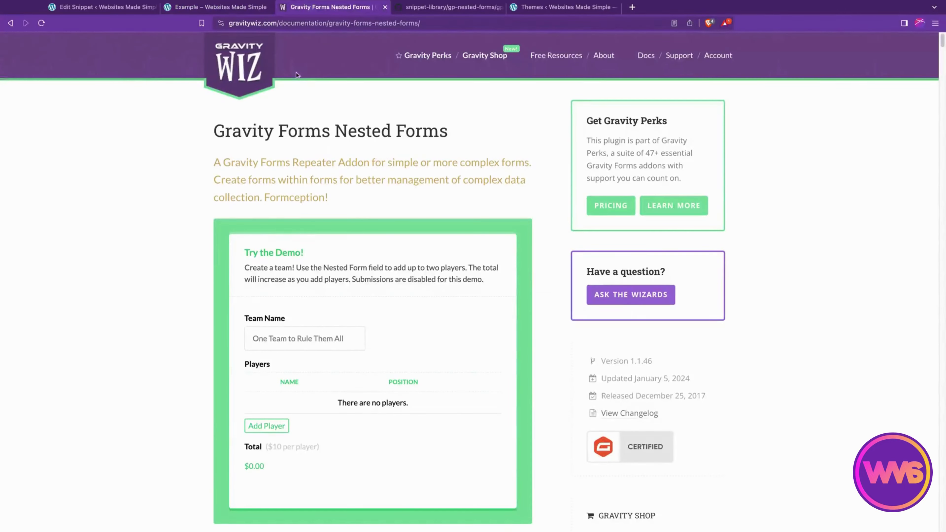
{"action": "scroll", "coordinate": [178, 226], "scroll_direction": "down", "scroll_amount": 15}
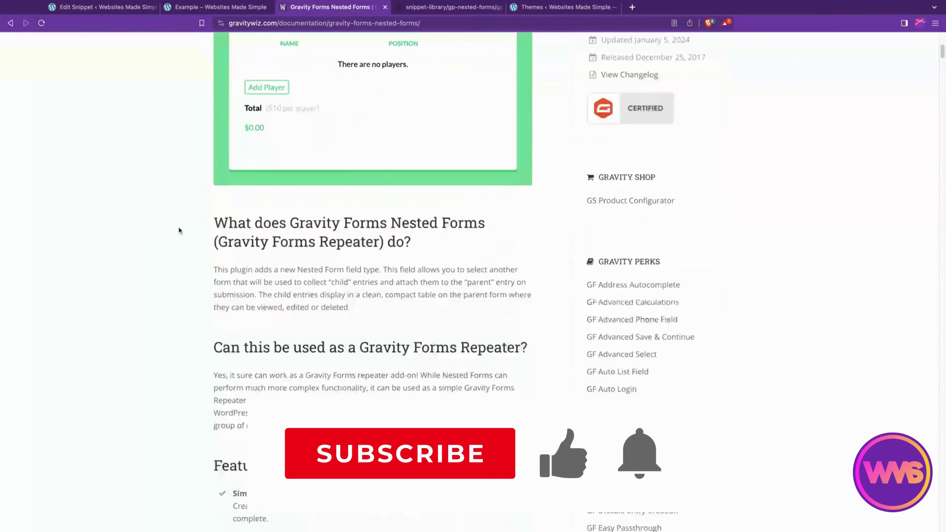
{"action": "scroll", "coordinate": [178, 232], "scroll_direction": "down", "scroll_amount": 10}
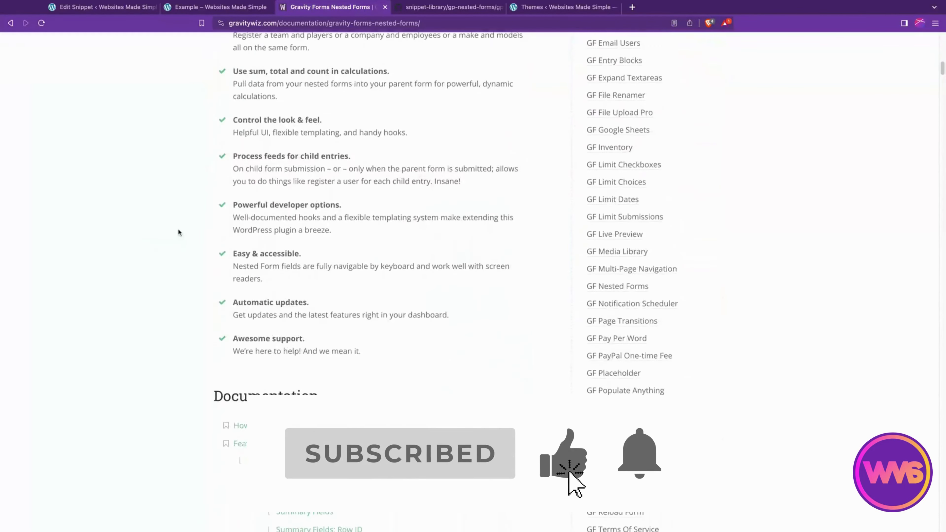
{"action": "scroll", "coordinate": [178, 232], "scroll_direction": "down", "scroll_amount": 2}
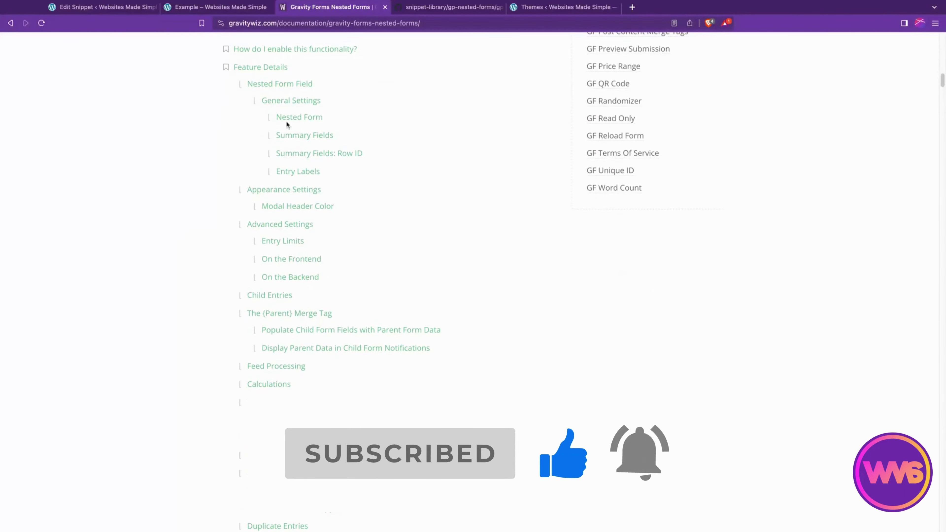
{"action": "scroll", "coordinate": [286, 337], "scroll_direction": "down", "scroll_amount": 3}
{"action": "scroll", "coordinate": [287, 336], "scroll_direction": "down", "scroll_amount": 2}
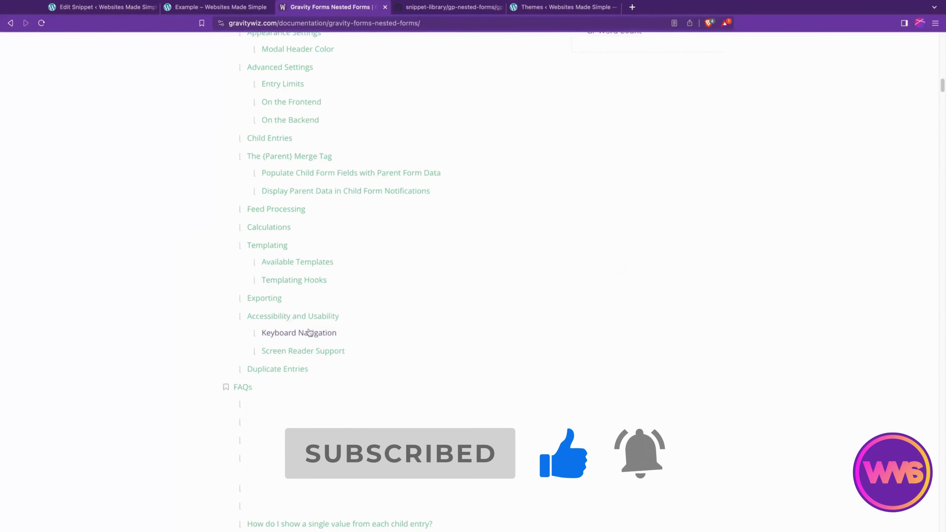
{"action": "scroll", "coordinate": [310, 331], "scroll_direction": "down", "scroll_amount": 6}
{"action": "scroll", "coordinate": [310, 332], "scroll_direction": "down", "scroll_amount": 4}
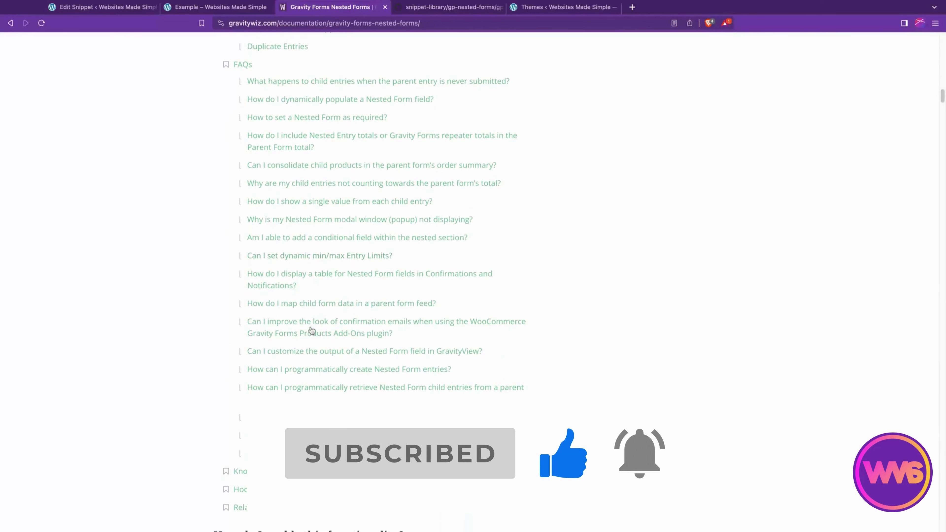
Search the Nested Forms page for "snippet" and jump to its mentions.
{"action": "key", "text": "super+f"}
{"action": "type", "text": "snippet"}
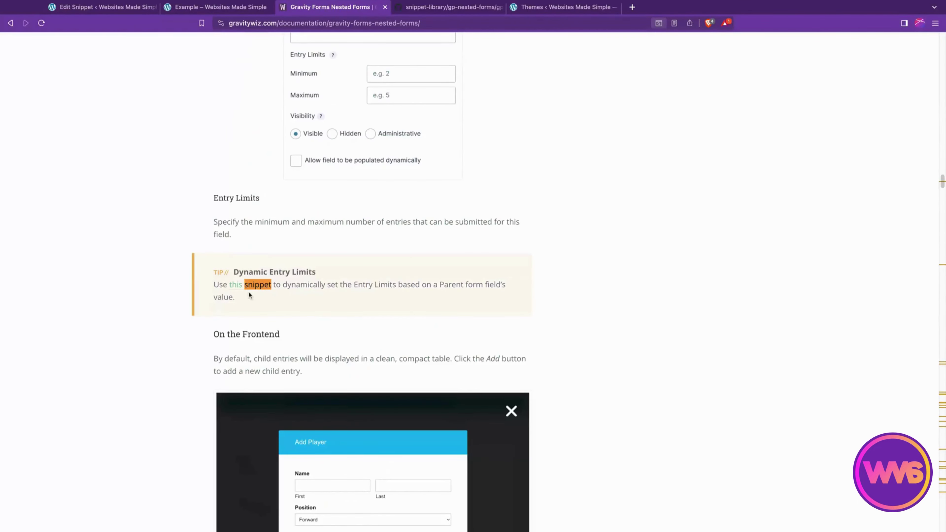
{"action": "key", "text": "Return"}
{"action": "key", "text": "Return"}
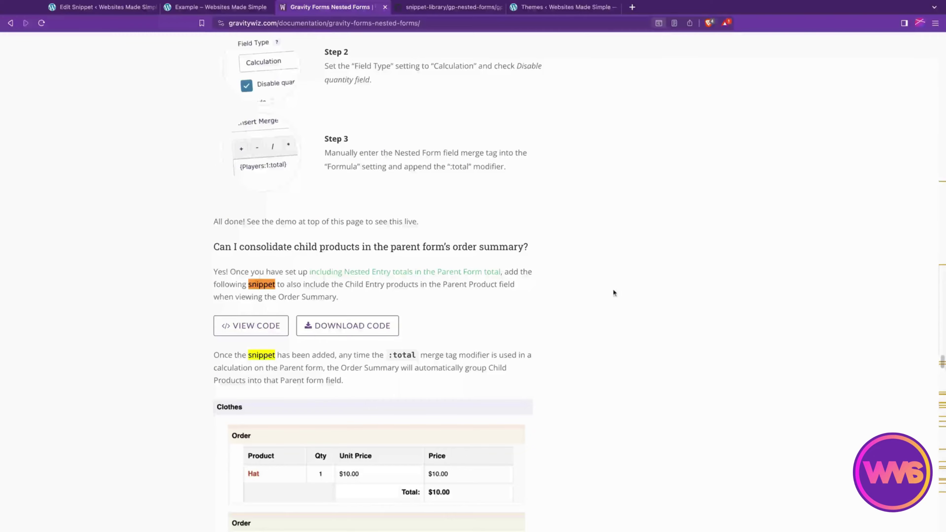
Scroll down to the list of gpnf_ hooks such as gpnf_row_id_value.
{"action": "scroll", "coordinate": [756, 299], "scroll_direction": "down", "scroll_amount": 20}
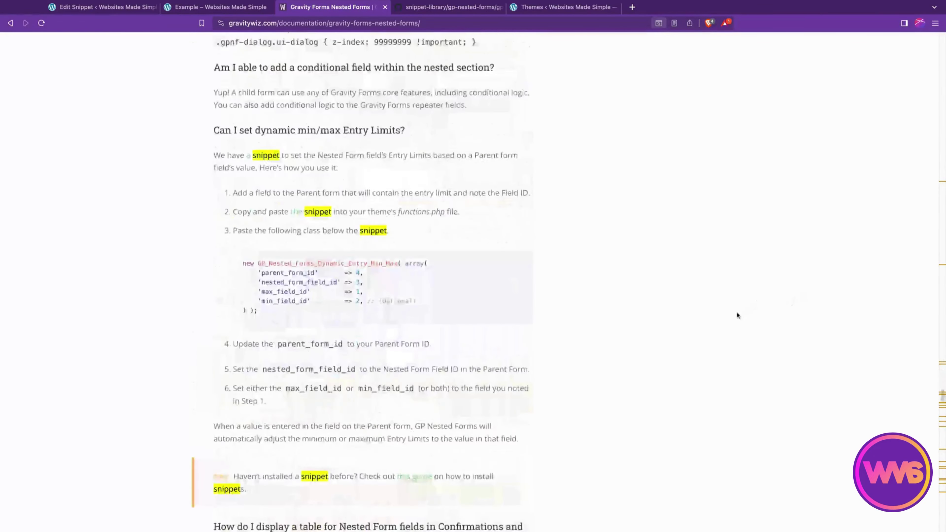
{"action": "scroll", "coordinate": [733, 317], "scroll_direction": "down", "scroll_amount": 20}
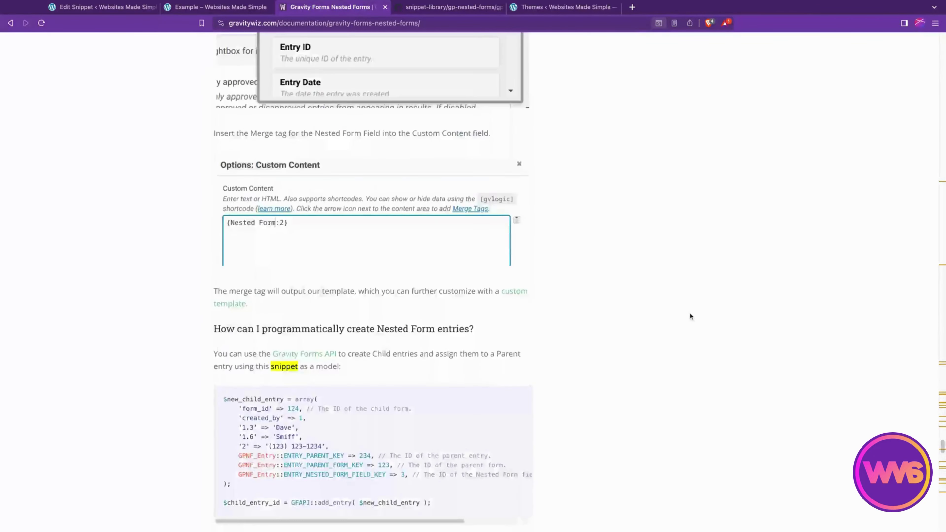
{"action": "scroll", "coordinate": [672, 307], "scroll_direction": "down", "scroll_amount": 20}
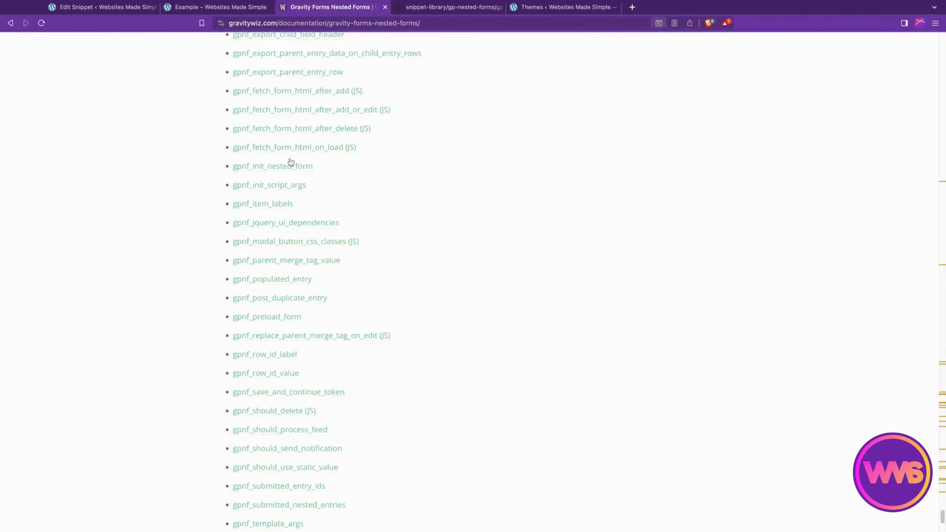
{"action": "scroll", "coordinate": [258, 344], "scroll_direction": "up", "scroll_amount": 2}
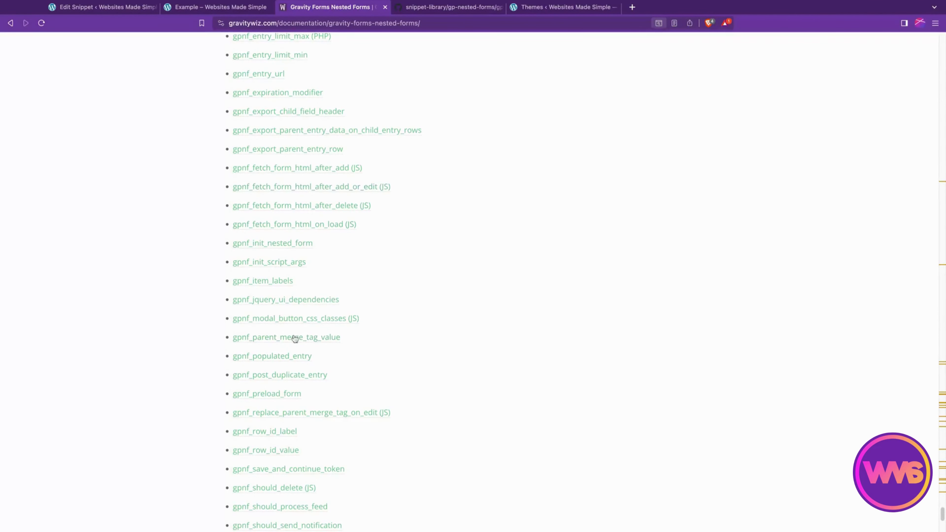
{"action": "scroll", "coordinate": [296, 337], "scroll_direction": "down", "scroll_amount": 2}
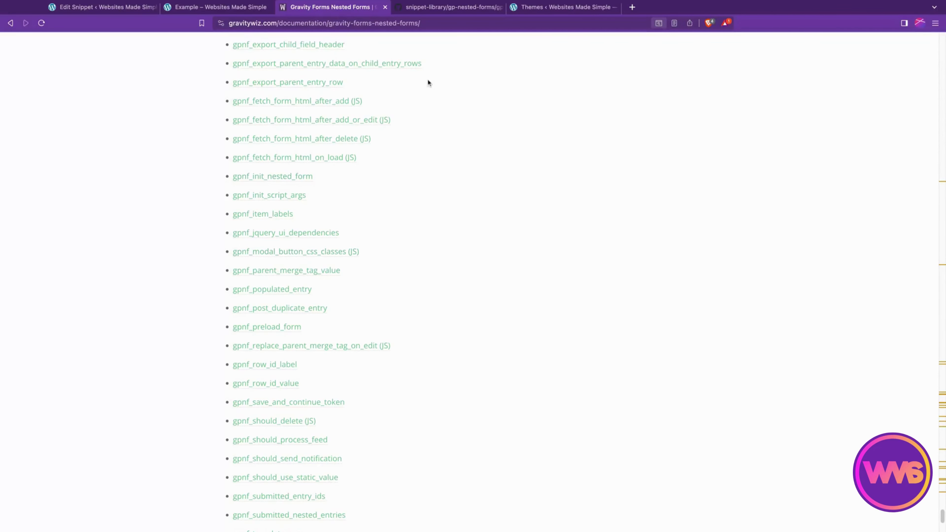
On the Example page, add a first player with number 37 to the Players form.
{"action": "left_click", "coordinate": [229, 7]}
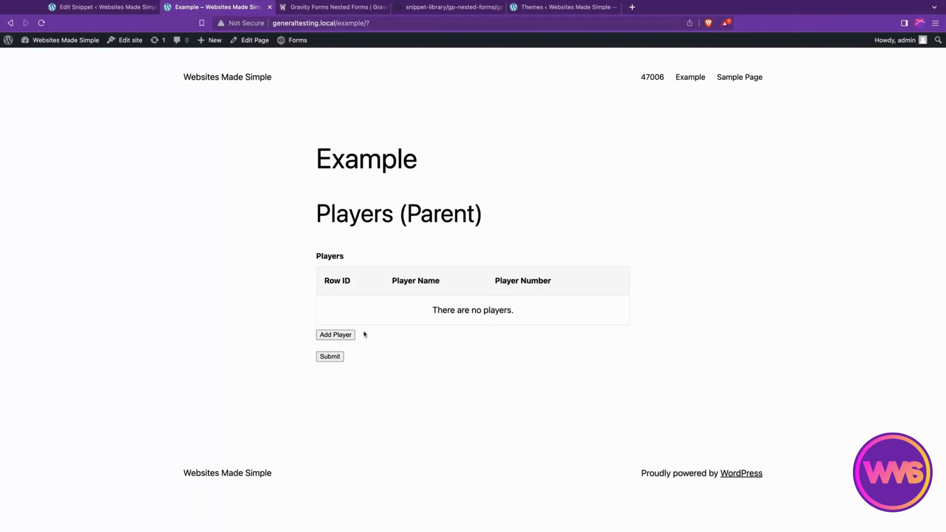
{"action": "left_click", "coordinate": [326, 333]}
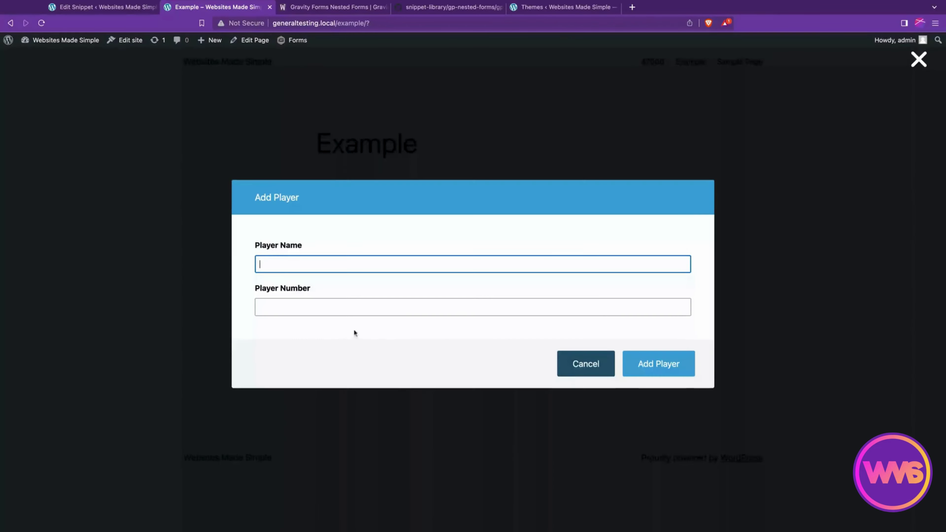
{"action": "type", "text": "John"}
{"action": "key", "text": "Tab"}
{"action": "type", "text": "37"}
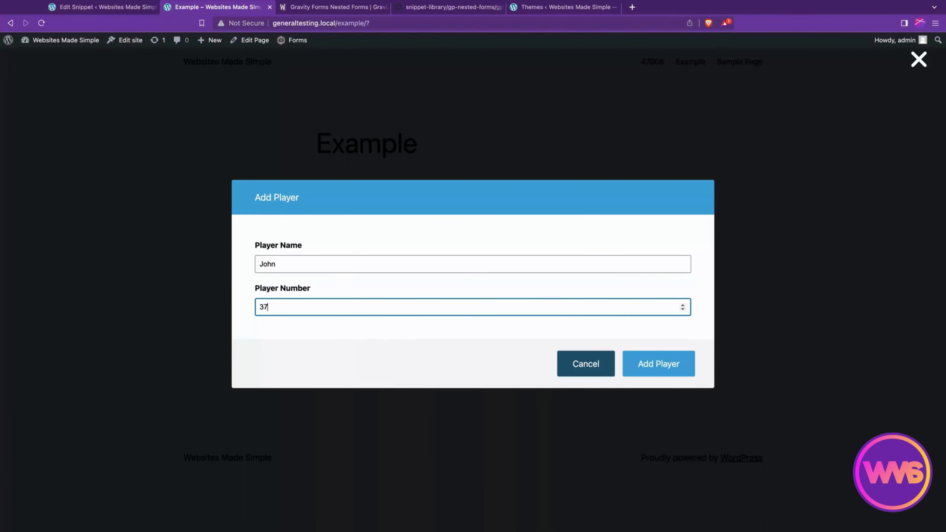
{"action": "left_click", "coordinate": [659, 364]}
Add a second player numbered 2 and submit the Players form.
{"action": "left_click", "coordinate": [335, 334]}
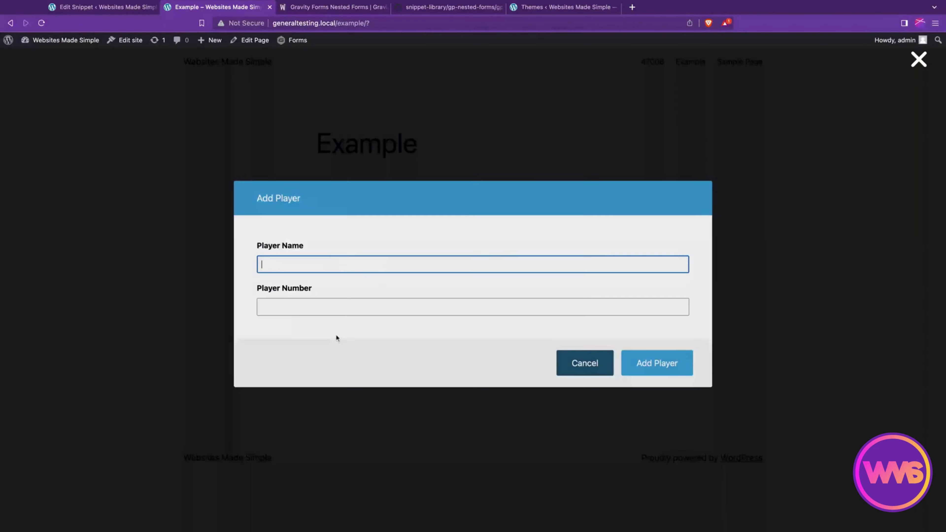
{"action": "type", "text": "Phil"}
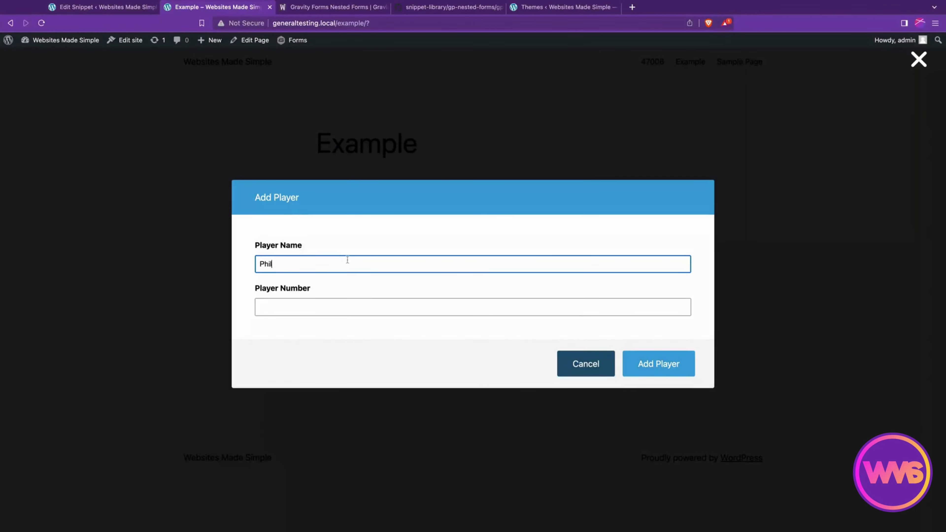
{"action": "key", "text": "Tab"}
{"action": "type", "text": "2"}
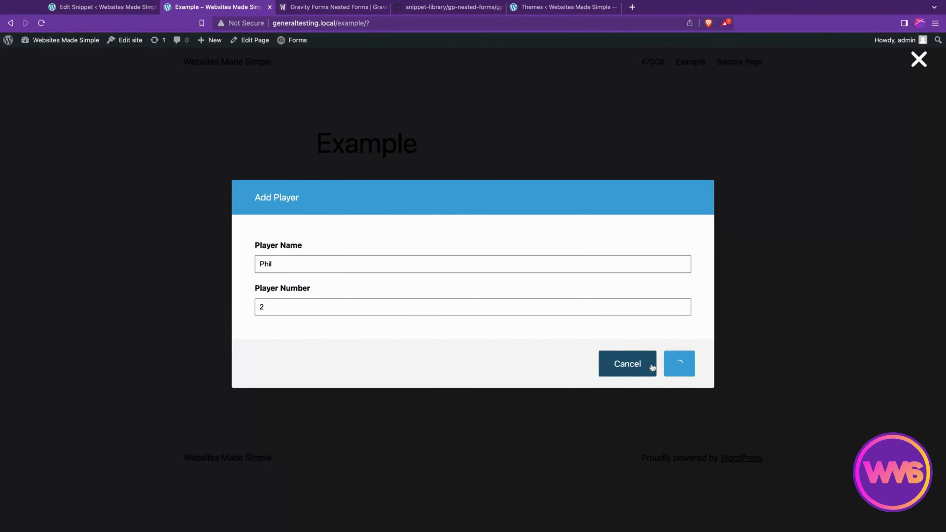
{"action": "left_click", "coordinate": [656, 364]}
{"action": "left_click", "coordinate": [331, 390]}
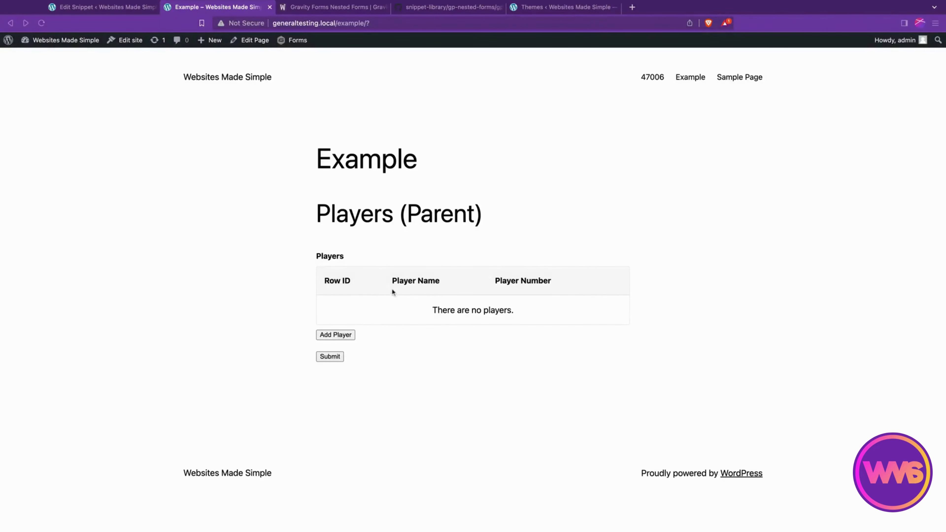
Submit the empty Players form to see the 'minimum of 1 Player' error, then reload at example/?v=2.
{"action": "left_click", "coordinate": [342, 357]}
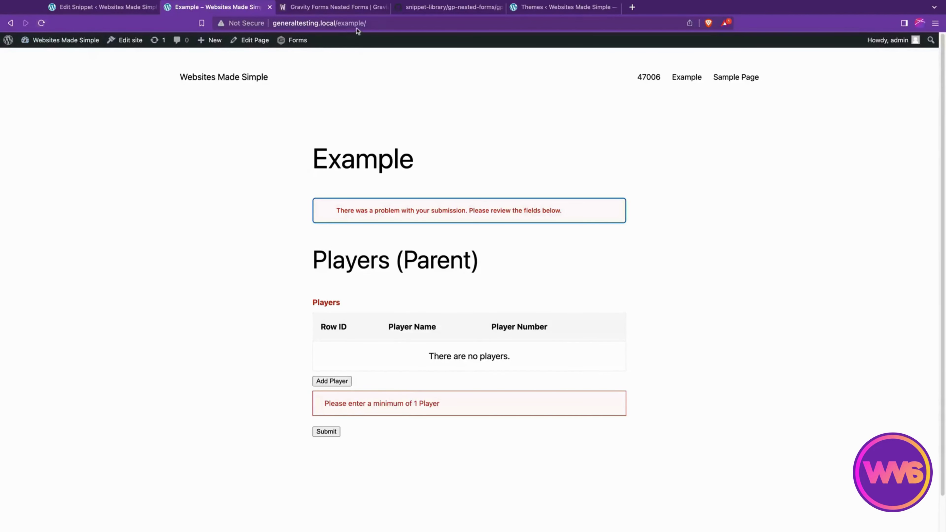
{"action": "left_click", "coordinate": [410, 23]}
{"action": "left_click", "coordinate": [433, 26]}
{"action": "type", "text": "?v=2"}
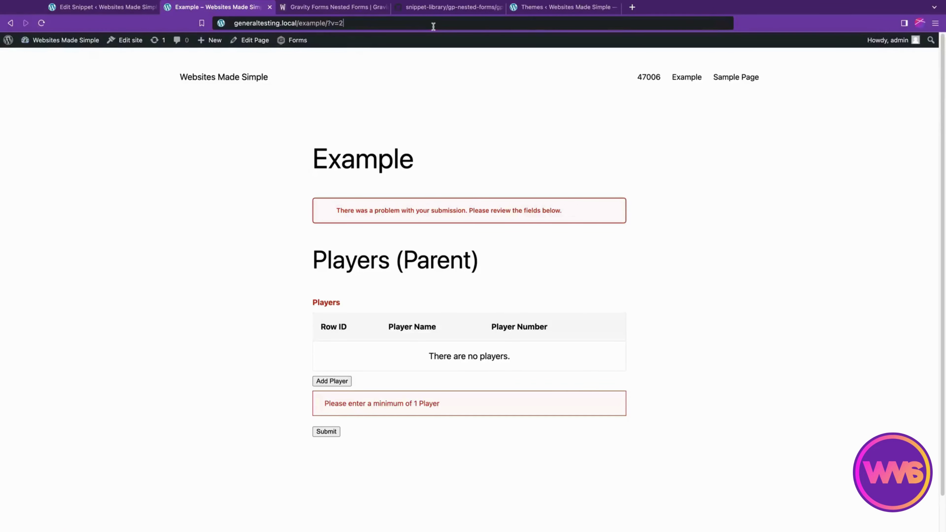
{"action": "key", "text": "Return"}
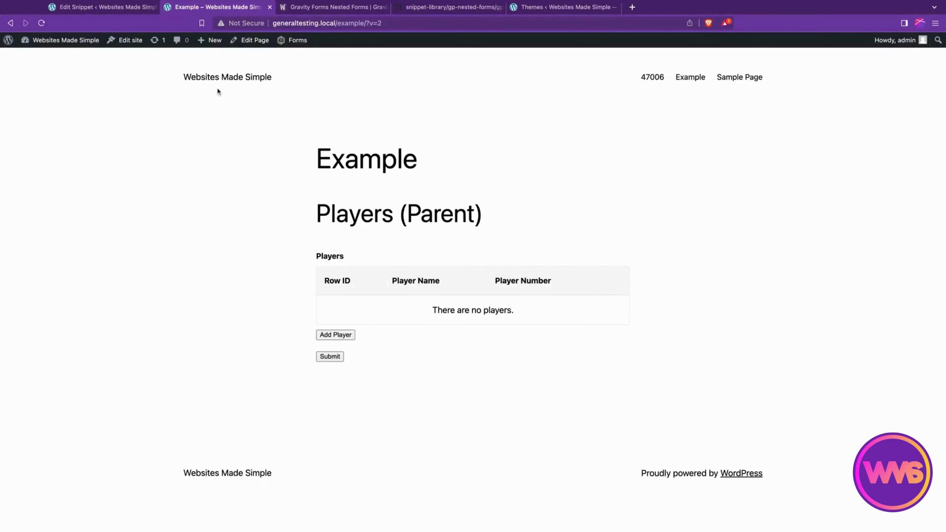
Review the gpnf-nested-entries-max-message.php code on GitHub, highlighting its header comment and 123_4 suffix.
{"action": "left_click", "coordinate": [443, 10]}
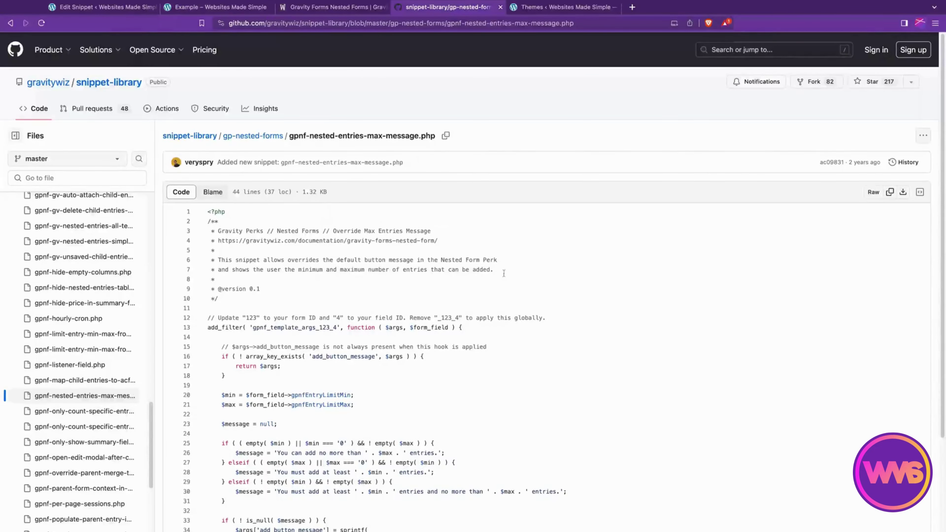
{"action": "scroll", "coordinate": [312, 111], "scroll_direction": "down", "scroll_amount": 1}
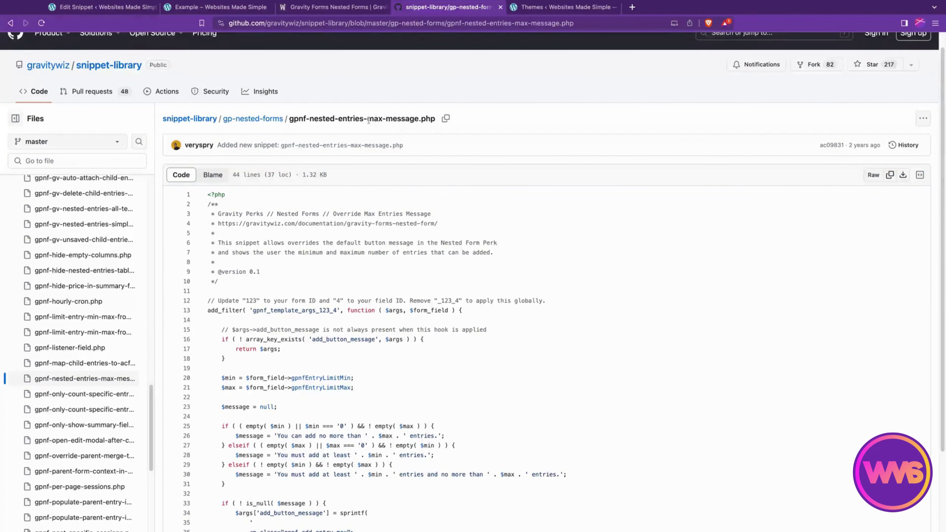
{"action": "scroll", "coordinate": [431, 155], "scroll_direction": "down", "scroll_amount": 5}
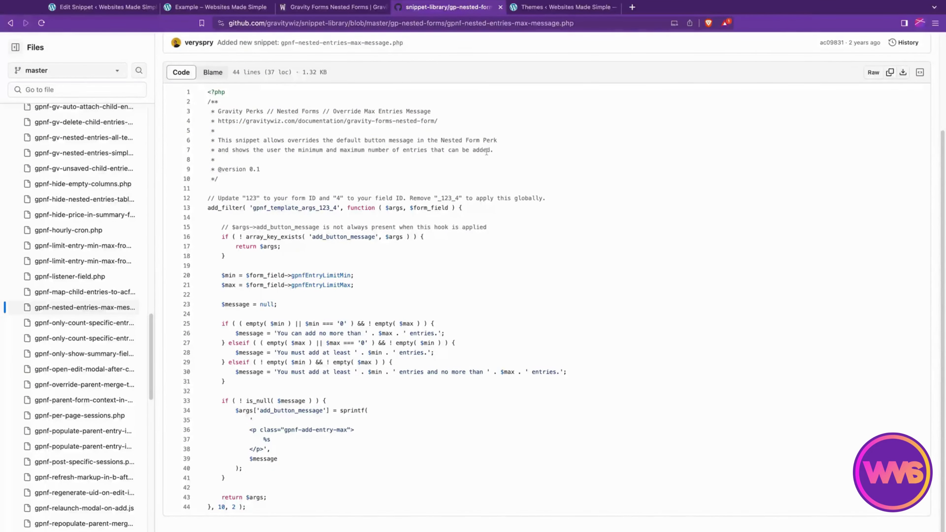
{"action": "left_click_drag", "start_coordinate": [204, 96], "coordinate": [348, 497]}
{"action": "left_click", "coordinate": [407, 422]}
{"action": "left_click_drag", "start_coordinate": [320, 208], "coordinate": [339, 208]}
{"action": "left_click", "coordinate": [372, 227]}
Activate the Max Entries snippet and reload the Example page to see the min/max message with its 3-entry limit.
{"action": "left_click", "coordinate": [99, 7]}
{"action": "left_click", "coordinate": [915, 139]}
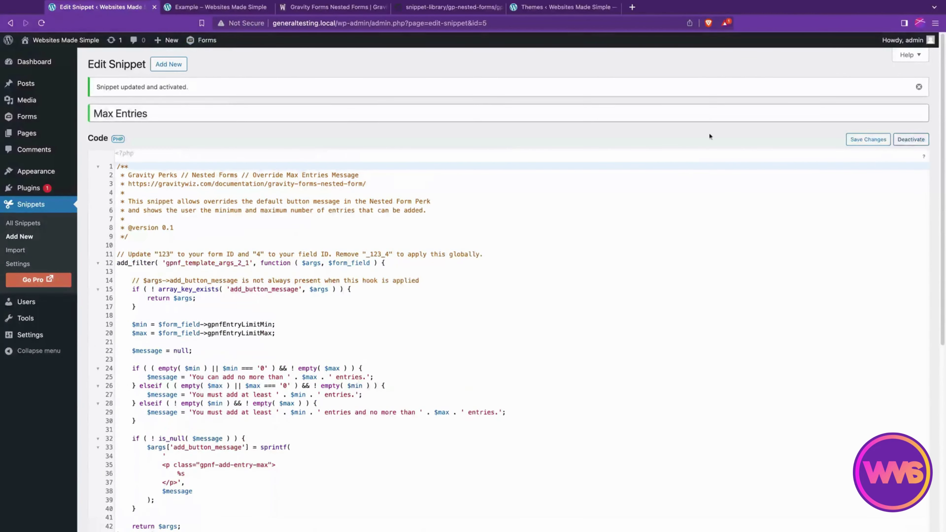
{"action": "left_click", "coordinate": [210, 7]}
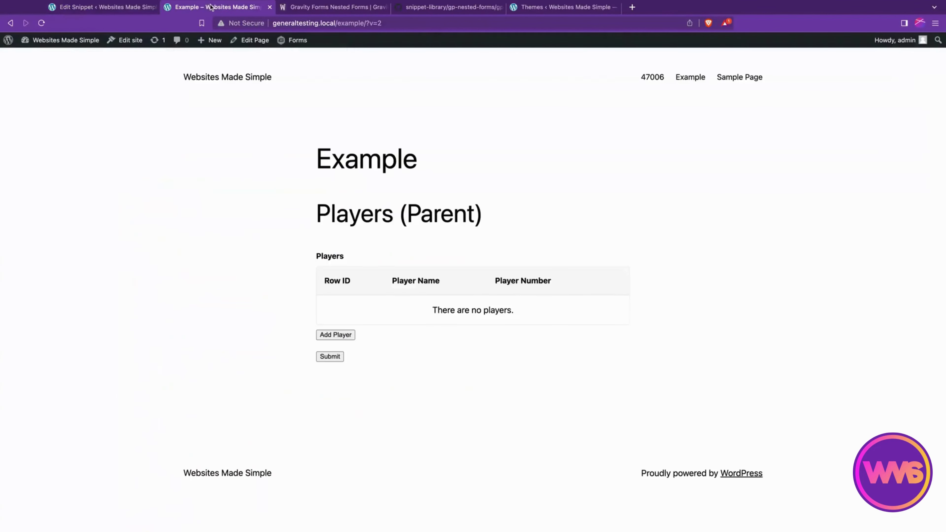
{"action": "left_click", "coordinate": [42, 23]}
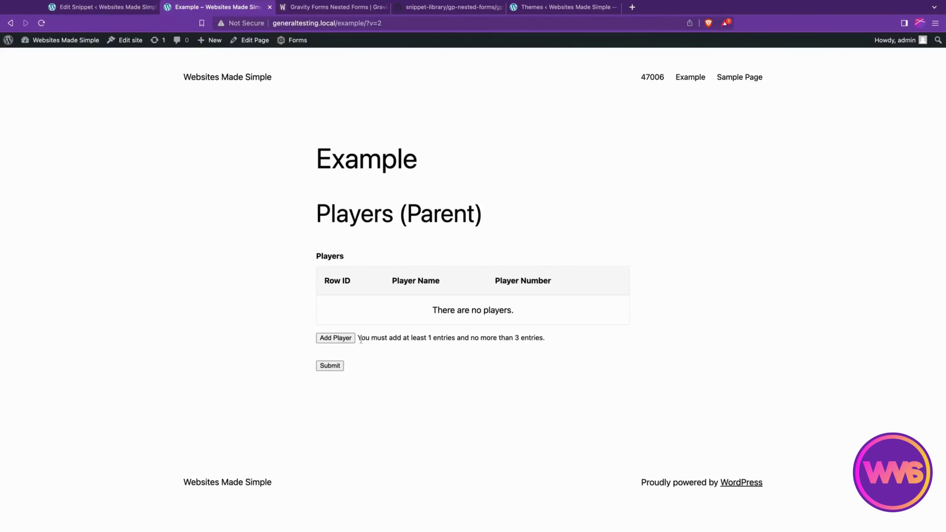
{"action": "left_click_drag", "start_coordinate": [361, 340], "coordinate": [437, 339]}
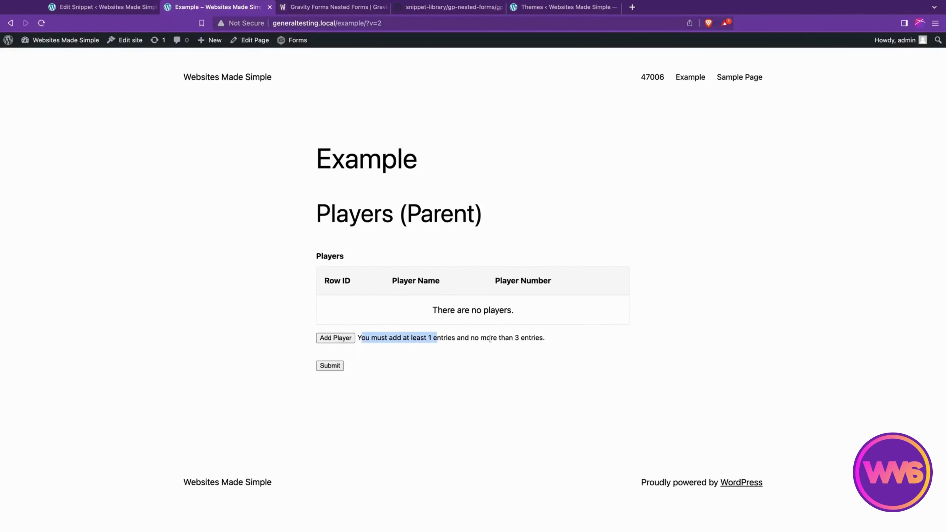
{"action": "left_click", "coordinate": [490, 339]}
{"action": "left_click_drag", "start_coordinate": [514, 337], "coordinate": [546, 338]}
{"action": "left_click", "coordinate": [454, 328]}
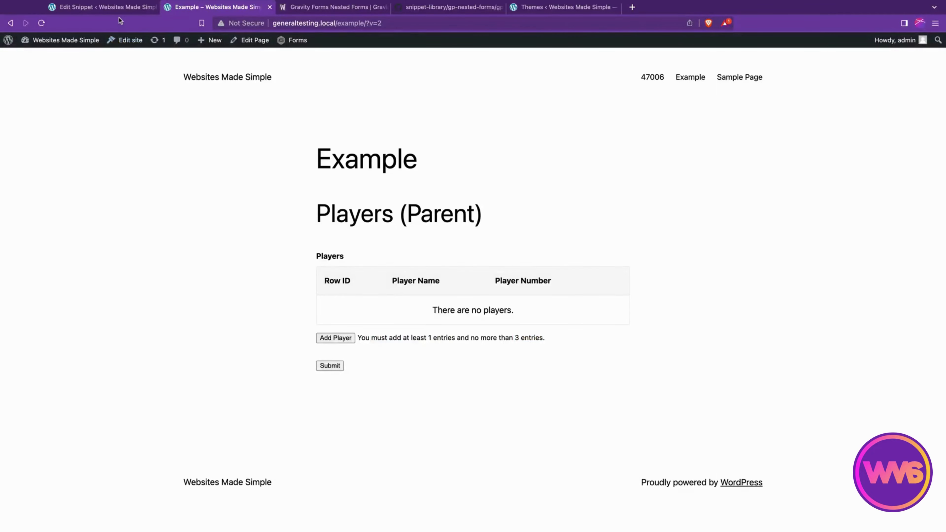
Deactivate the snippet and reload the Example page to confirm the message is gone.
{"action": "left_click", "coordinate": [120, 7]}
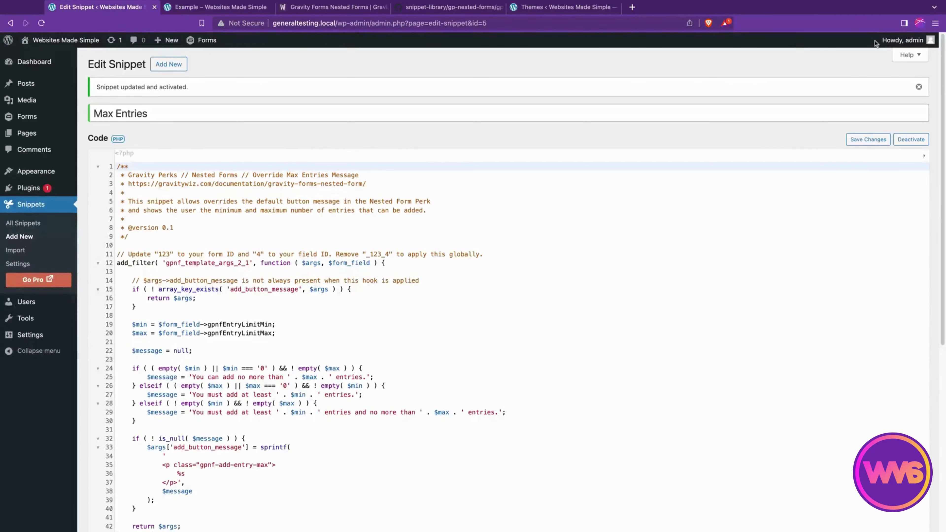
{"action": "left_click", "coordinate": [188, 9]}
{"action": "left_click", "coordinate": [42, 23]}
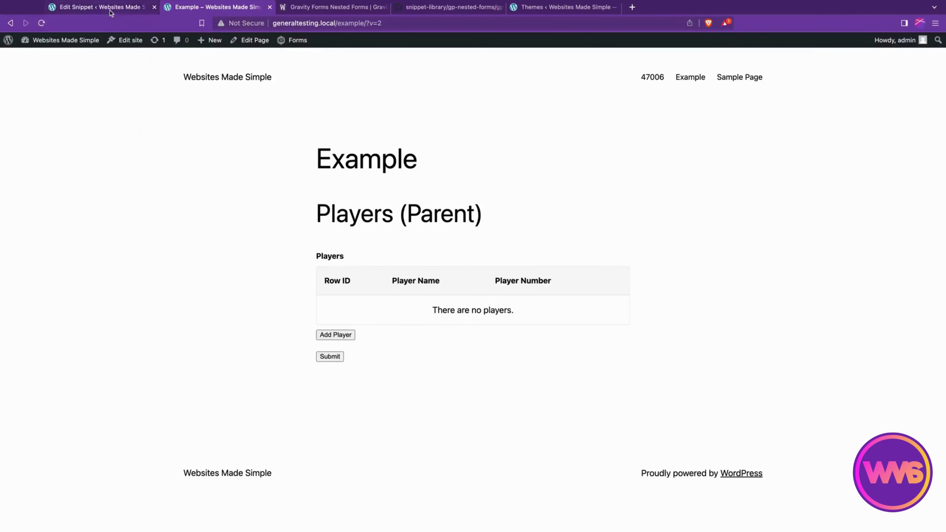
Select and copy the gpnf-nested-entries-max-message.php code on GitHub, then return to the WordPress snippet editor.
{"action": "left_click", "coordinate": [451, 7]}
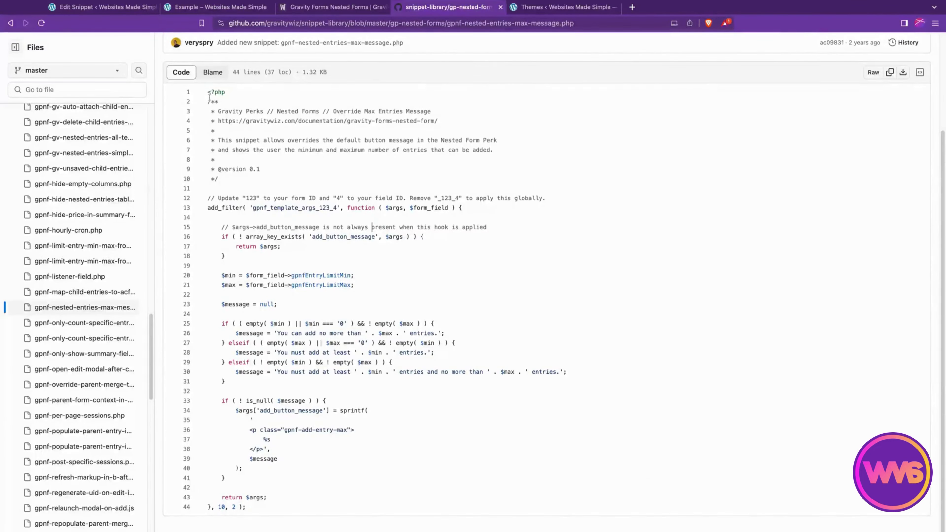
{"action": "left_click_drag", "start_coordinate": [209, 98], "coordinate": [327, 525]}
{"action": "key", "text": "super+c"}
{"action": "left_click", "coordinate": [233, 120]}
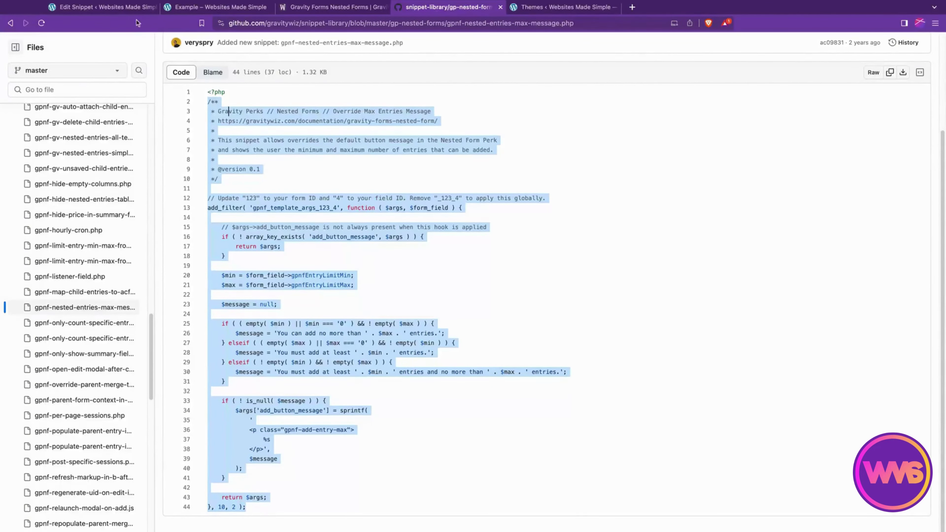
{"action": "key", "text": "super+1"}
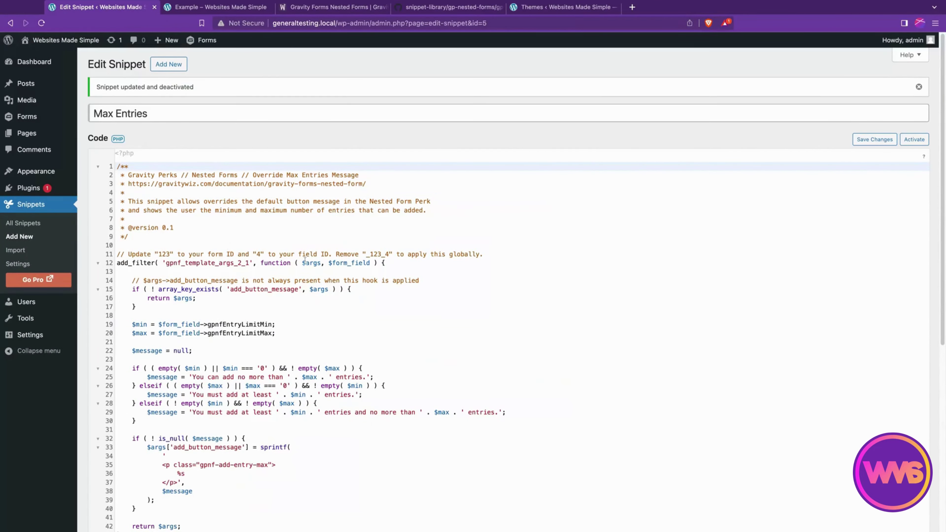
Look through the Installed Plugins list, then open All Snippets, where Max Entries stays inactive.
{"action": "mouse_move", "coordinate": [37, 186]}
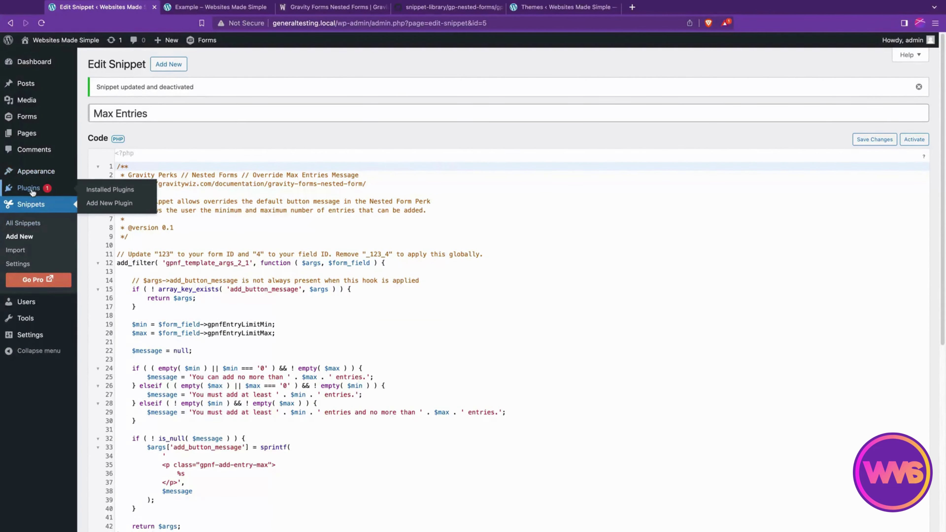
{"action": "left_click", "coordinate": [90, 189]}
{"action": "scroll", "coordinate": [251, 282], "scroll_direction": "down", "scroll_amount": 20}
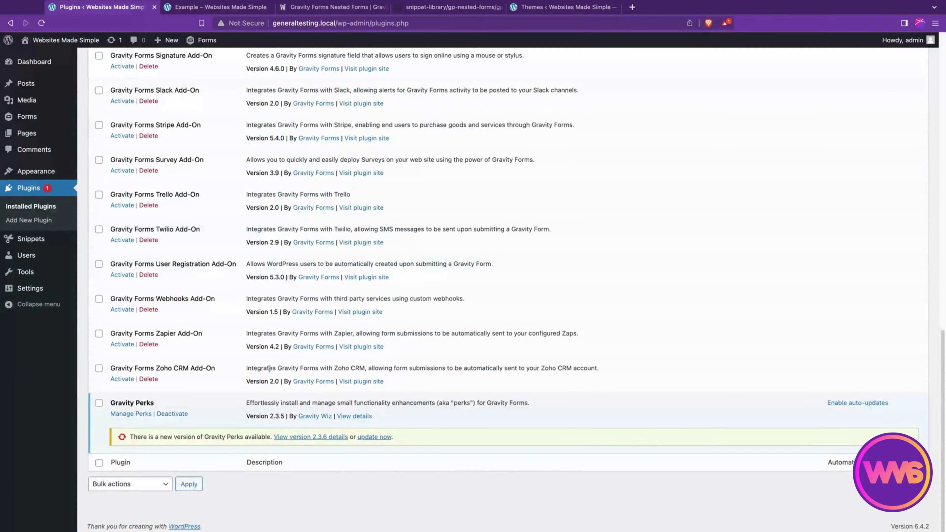
{"action": "scroll", "coordinate": [251, 282], "scroll_direction": "up", "scroll_amount": 20}
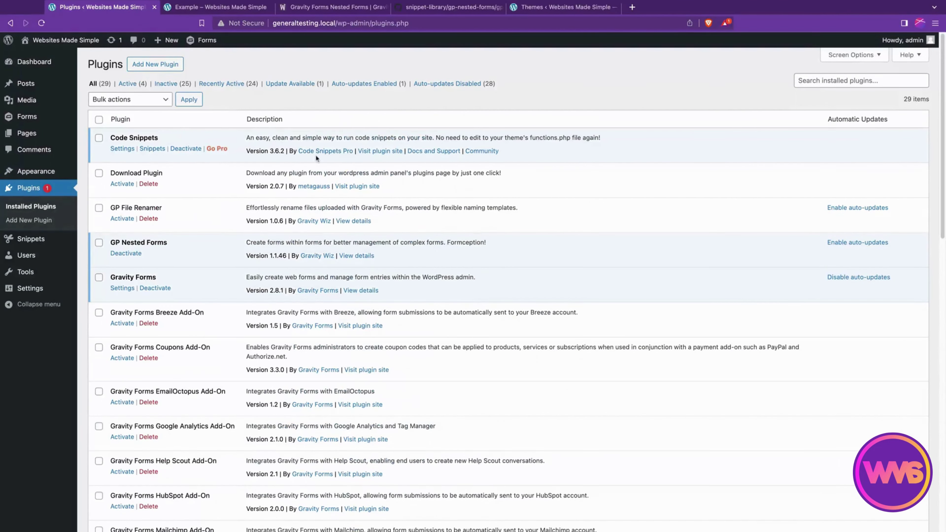
{"action": "left_click", "coordinate": [37, 240]}
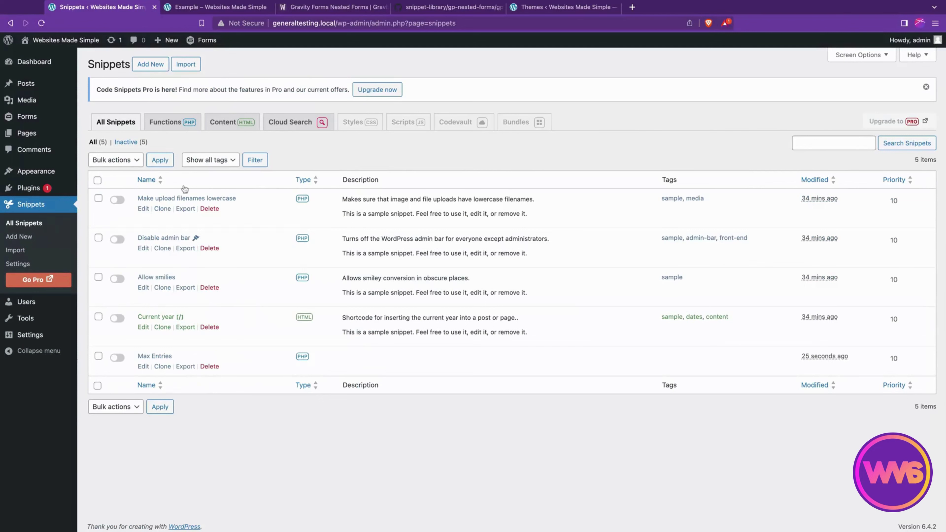
Create a new Functions (PHP) snippet and paste the copied max-entries code into it.
{"action": "left_click", "coordinate": [141, 64]}
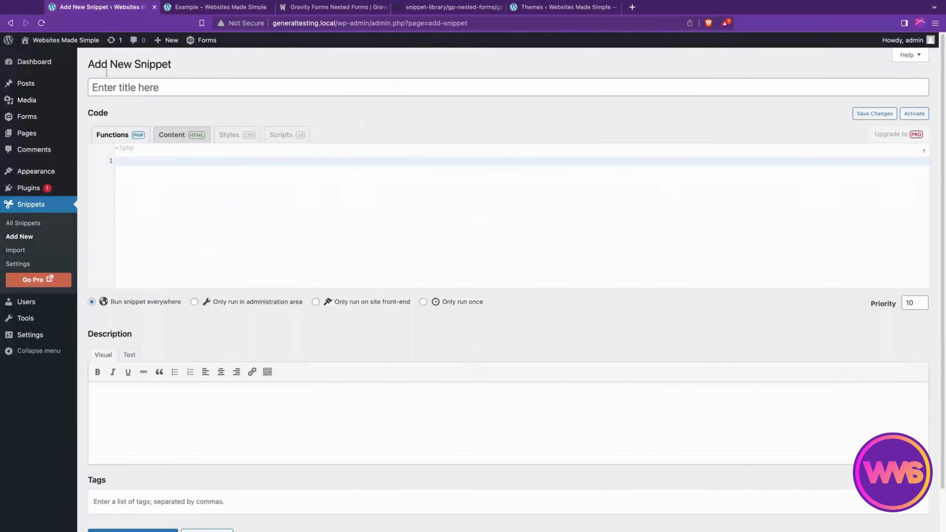
{"action": "left_click", "coordinate": [124, 138]}
{"action": "left_click", "coordinate": [142, 177]}
{"action": "key", "text": "super+v"}
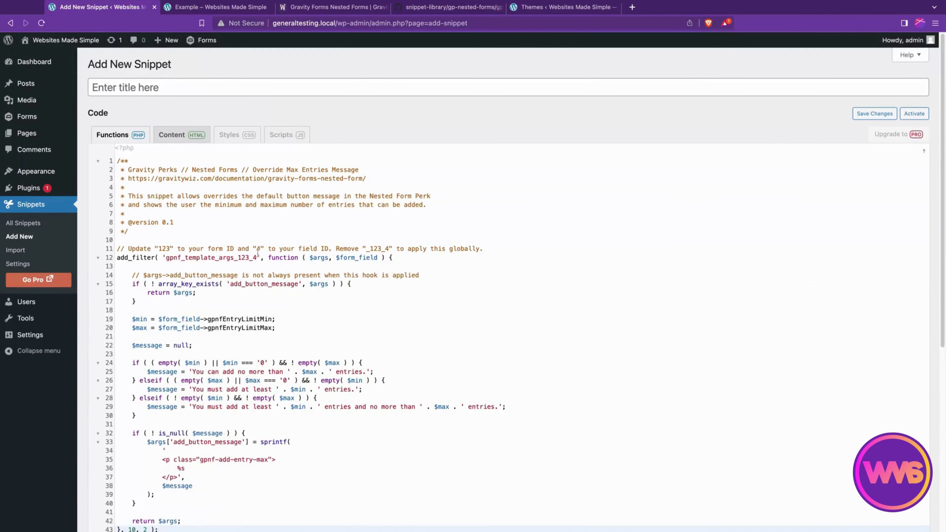
Title the snippet 'Name' and review the pasted Override Max Entries Message code.
{"action": "left_click", "coordinate": [184, 88]}
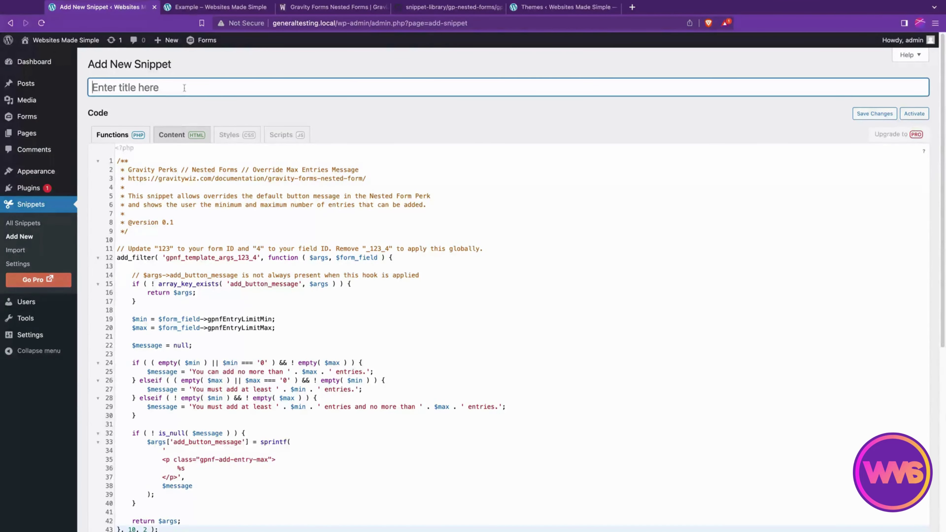
{"action": "type", "text": "Name"}
{"action": "scroll", "coordinate": [228, 336], "scroll_direction": "down", "scroll_amount": 8}
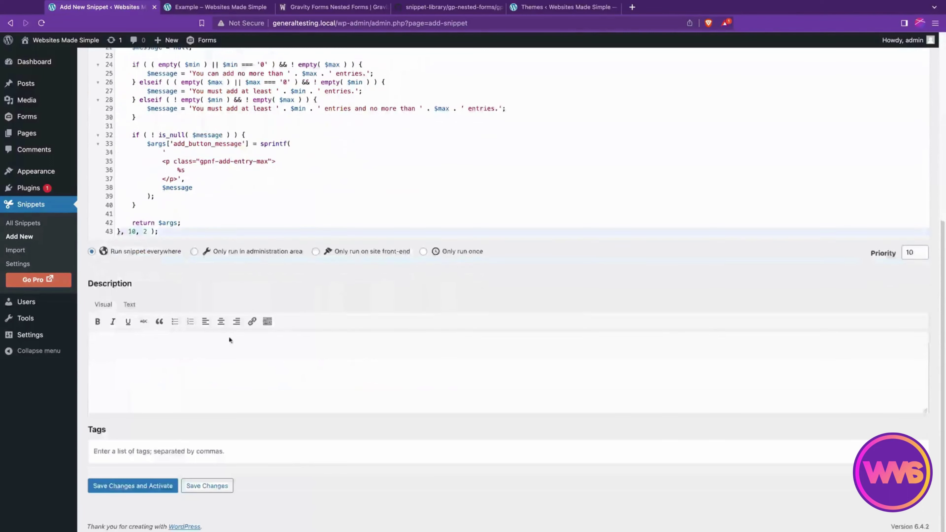
{"action": "scroll", "coordinate": [206, 411], "scroll_direction": "up", "scroll_amount": 2}
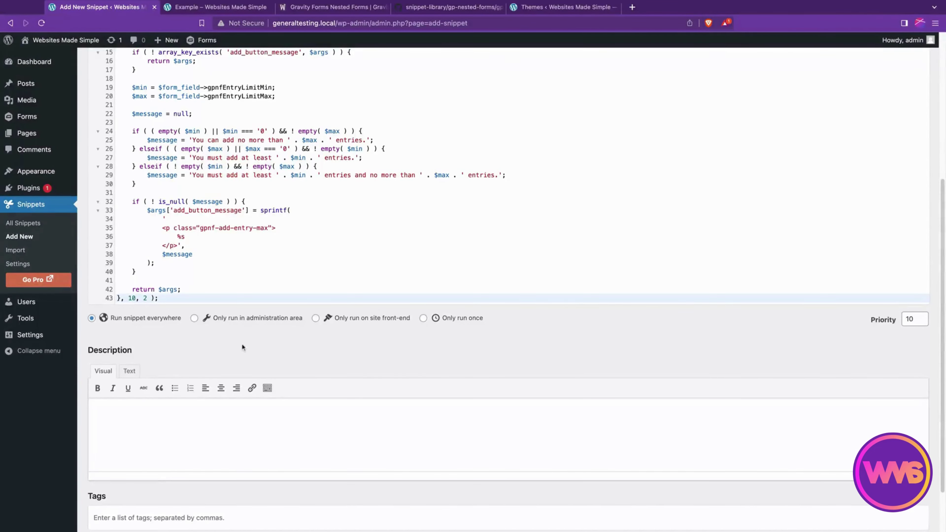
{"action": "scroll", "coordinate": [520, 342], "scroll_direction": "up", "scroll_amount": 5}
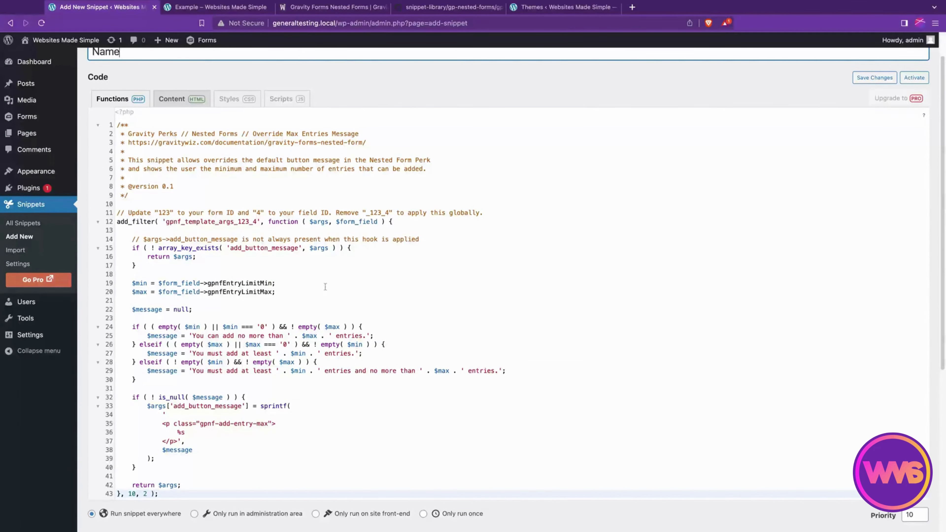
{"action": "scroll", "coordinate": [253, 292], "scroll_direction": "up", "scroll_amount": 1}
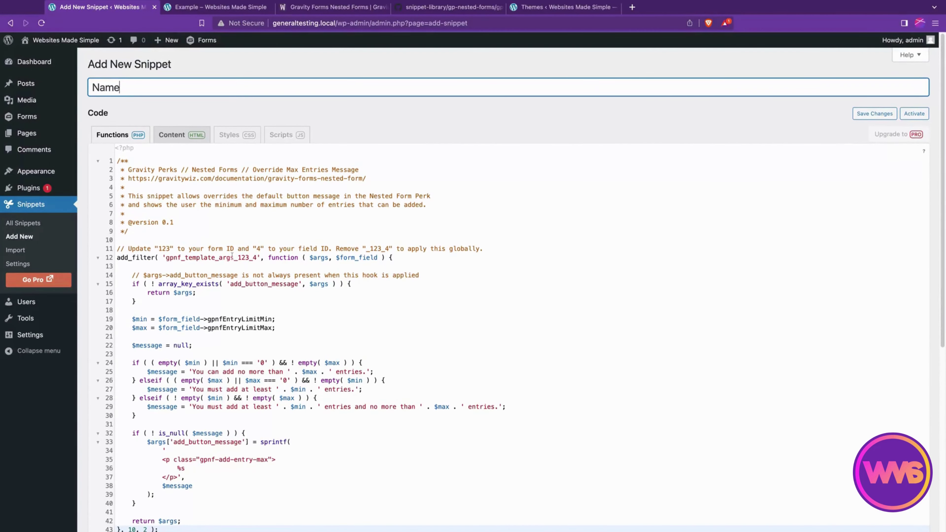
Read the line 11 comment explaining where the form ID and field ID go in the hook suffix.
{"action": "left_click", "coordinate": [237, 258]}
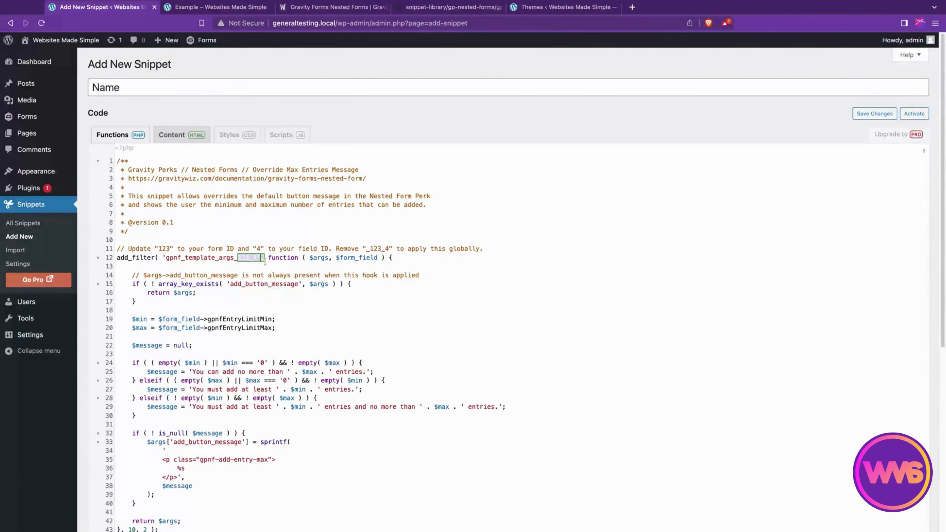
{"action": "left_click", "coordinate": [267, 248]}
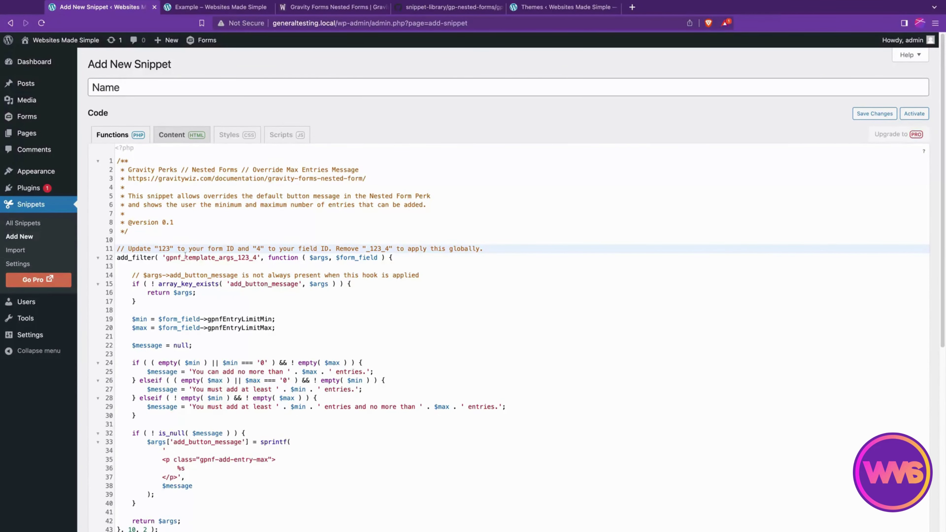
{"action": "left_click_drag", "start_coordinate": [128, 249], "coordinate": [336, 249]}
{"action": "left_click", "coordinate": [237, 249]}
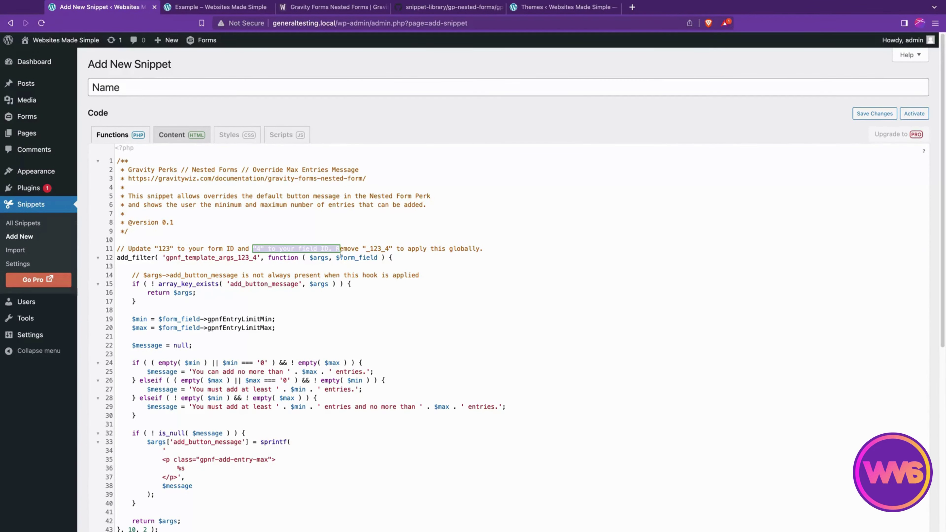
{"action": "left_click", "coordinate": [354, 266]}
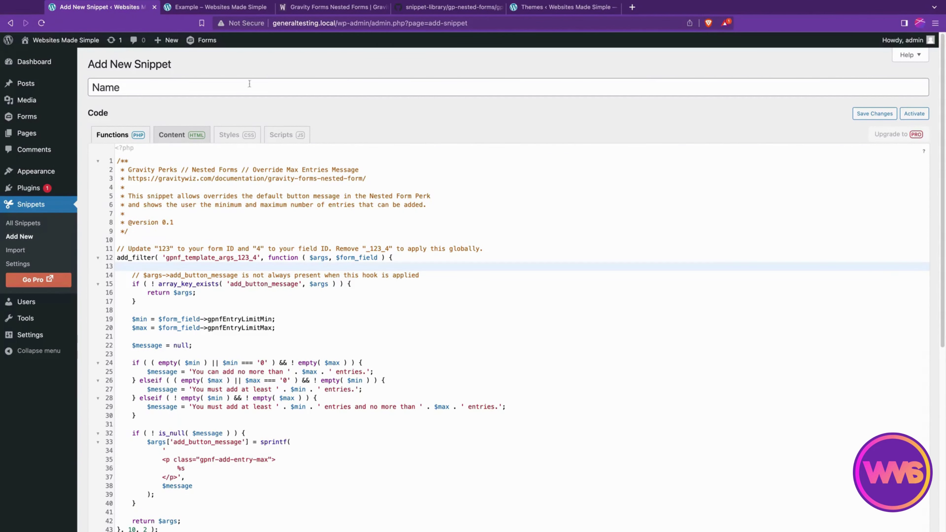
{"action": "mouse_move", "coordinate": [203, 40]}
{"action": "mouse_move", "coordinate": [205, 56]}
{"action": "left_click_drag", "start_coordinate": [127, 247], "coordinate": [223, 249]}
Look up the form ID in the Players (Parent) form's Embed panel, then return to the new snippet.
{"action": "mouse_move", "coordinate": [211, 41]}
{"action": "mouse_move", "coordinate": [224, 58]}
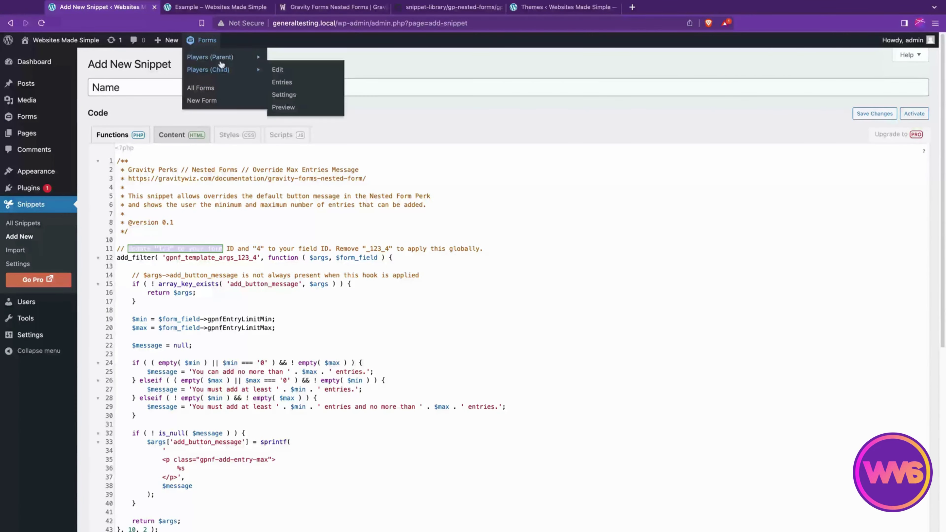
{"action": "left_click", "coordinate": [287, 59], "text": "super"}
{"action": "left_click", "coordinate": [218, 7]}
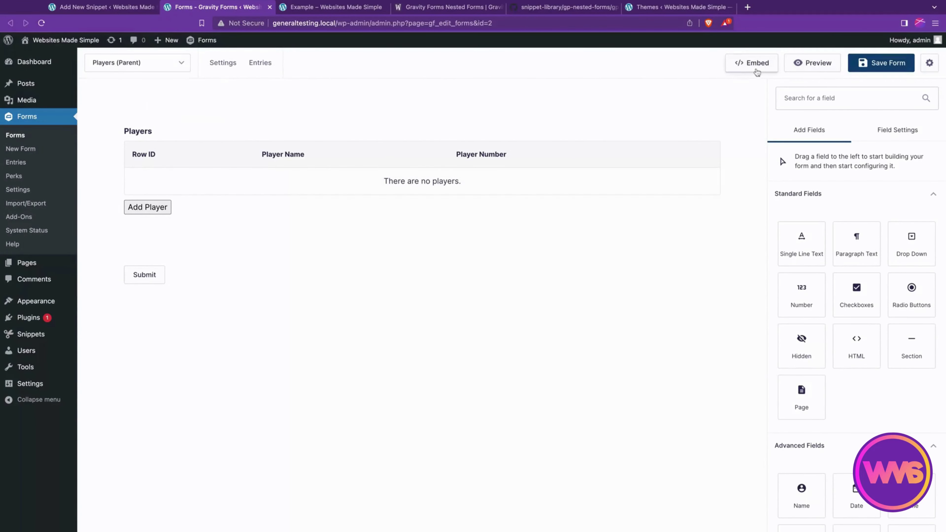
{"action": "left_click", "coordinate": [755, 64]}
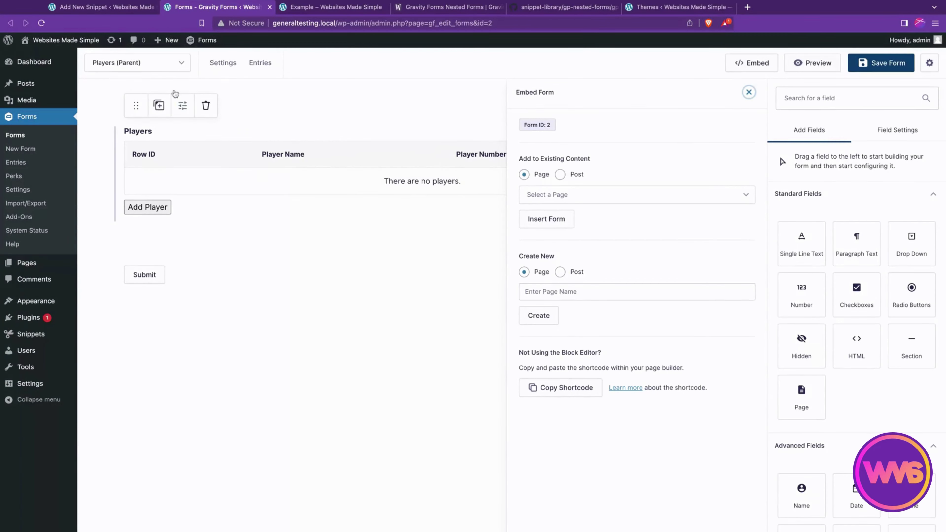
{"action": "left_click", "coordinate": [750, 92]}
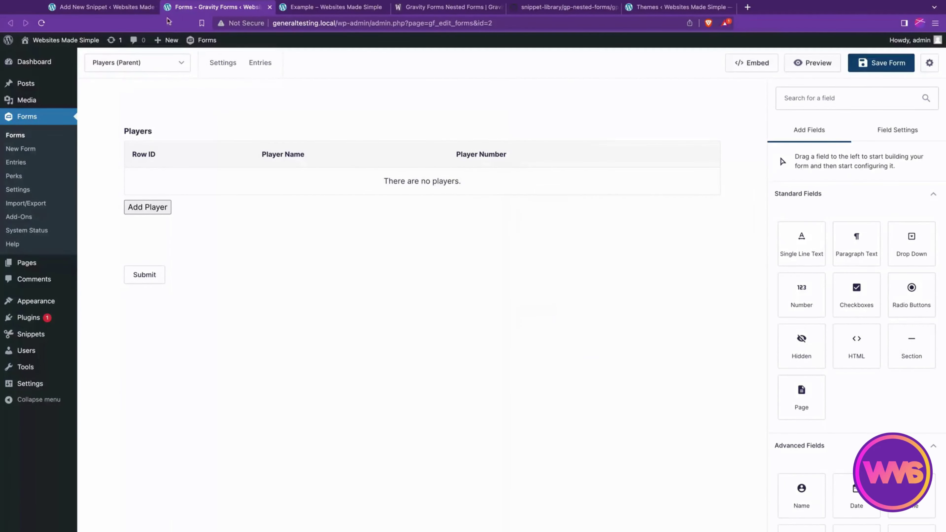
{"action": "left_click", "coordinate": [101, 7]}
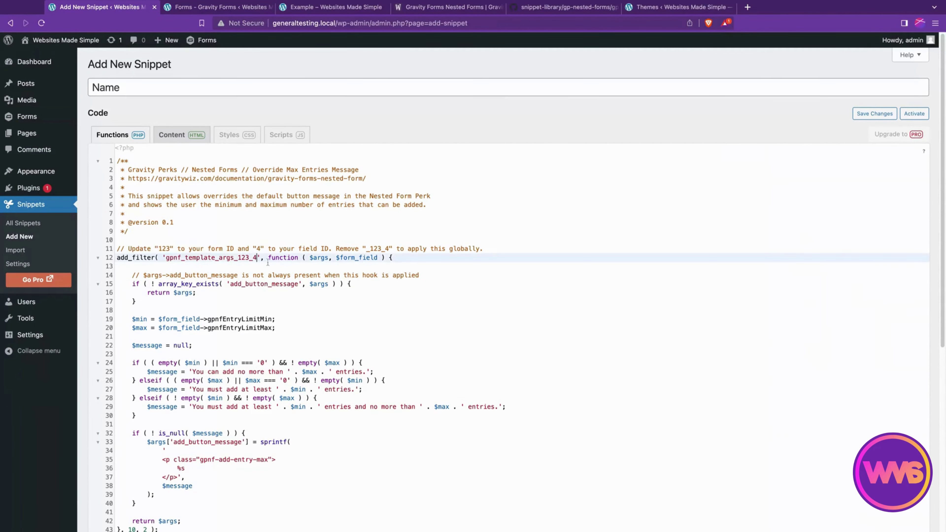
Replace the placeholder 123_4 IDs in the line 12 filter name with 2_.
{"action": "left_click", "coordinate": [253, 257]}
{"action": "key", "text": "BackSpace"}
{"action": "key", "text": "BackSpace"}
{"action": "key", "text": "BackSpace"}
{"action": "key", "text": "BackSpace"}
{"action": "key", "text": "BackSpace"}
{"action": "type", "text": "2_"}
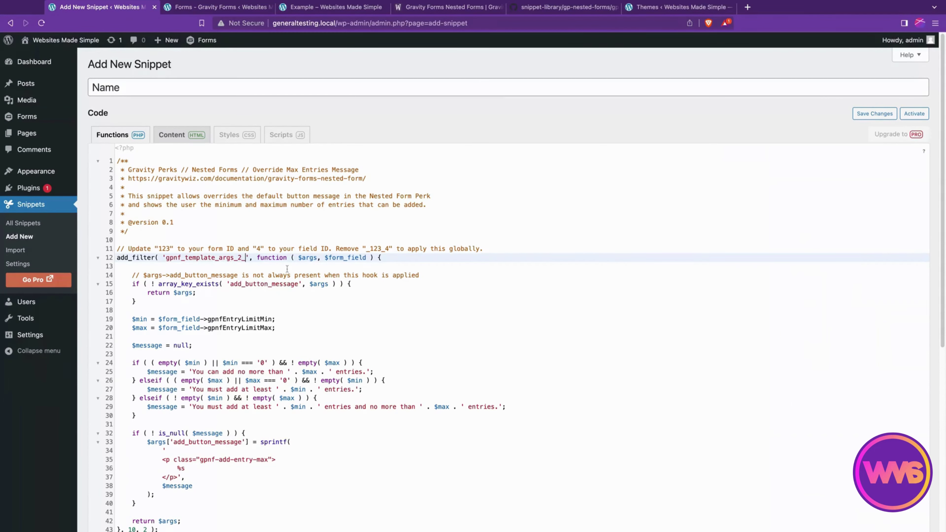
Check the Players field's ID in the Gravity Forms field settings.
{"action": "left_click", "coordinate": [217, 7]}
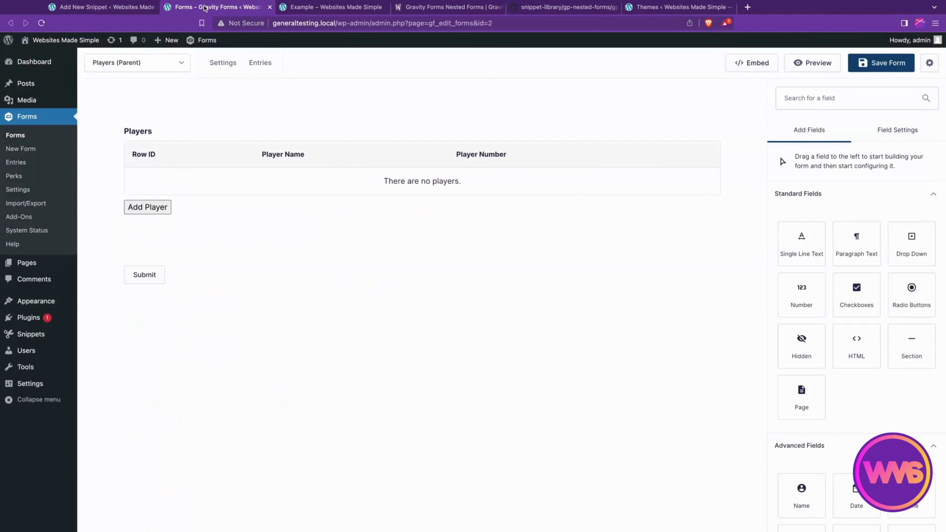
{"action": "left_click", "coordinate": [396, 155]}
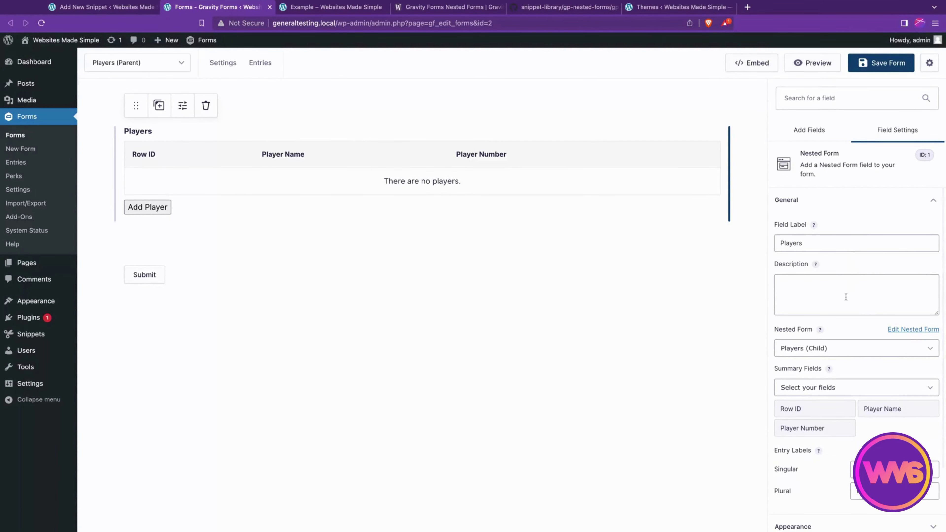
{"action": "scroll", "coordinate": [837, 292], "scroll_direction": "down", "scroll_amount": 3}
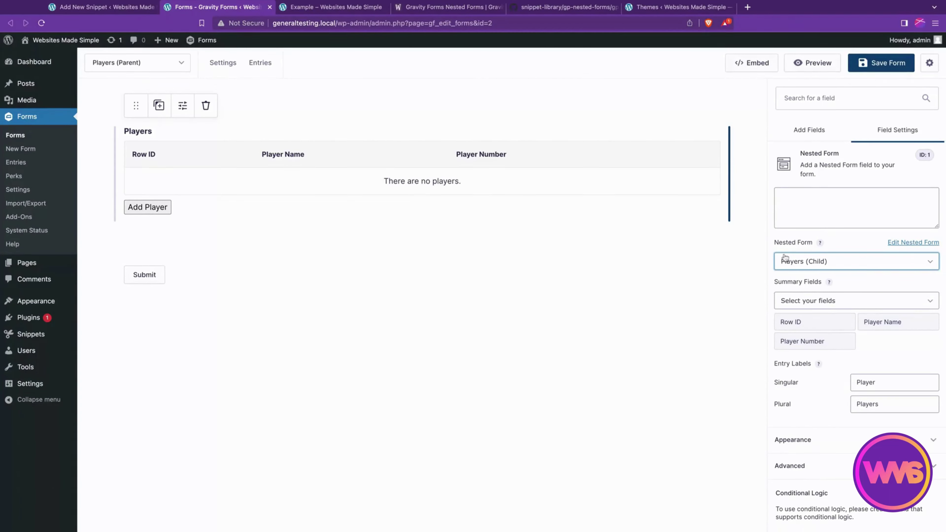
{"action": "scroll", "coordinate": [840, 291], "scroll_direction": "up", "scroll_amount": 3}
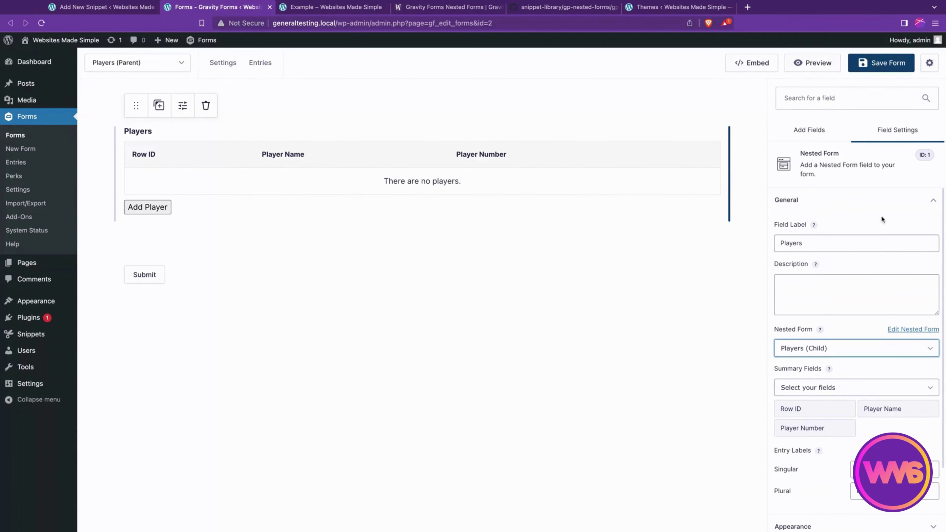
{"action": "left_click", "coordinate": [858, 209]}
{"action": "left_click", "coordinate": [855, 207]}
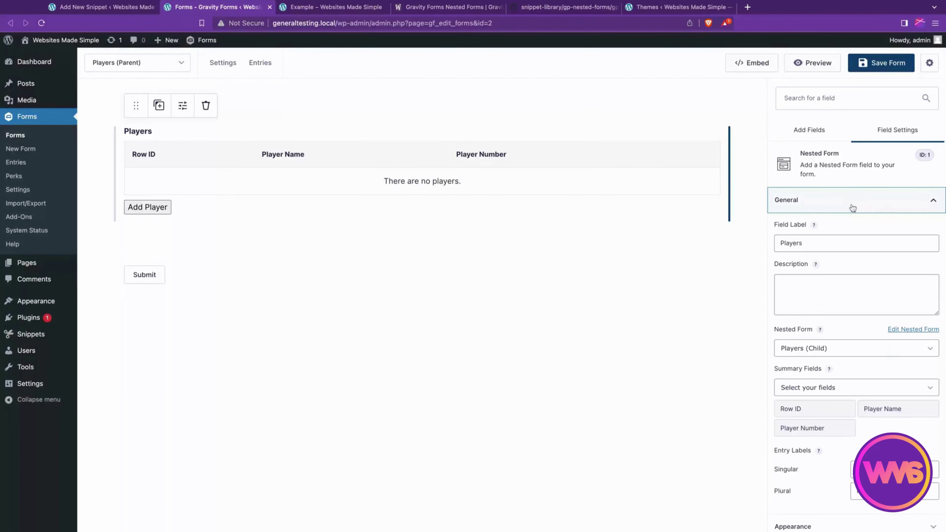
Complete the filter suffix as 2_1, then list only the PHP function snippets.
{"action": "left_click", "coordinate": [128, 8]}
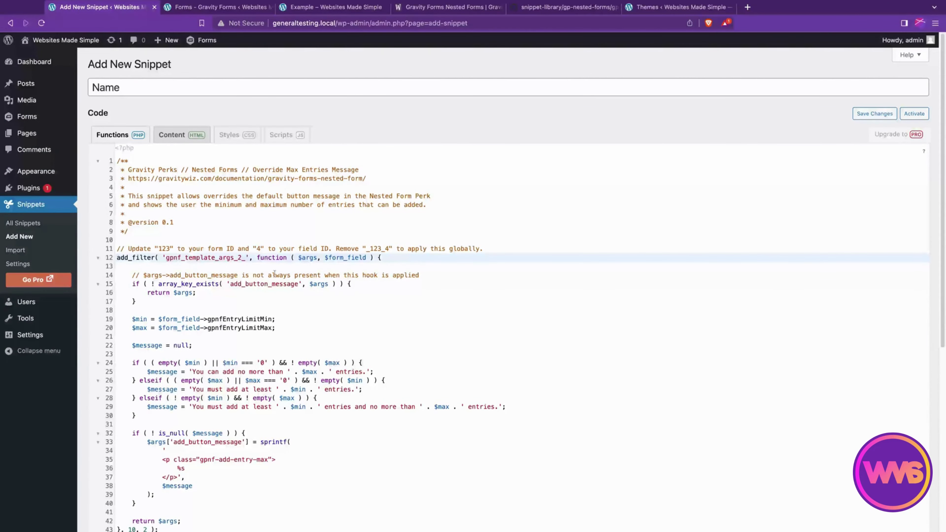
{"action": "type", "text": "1"}
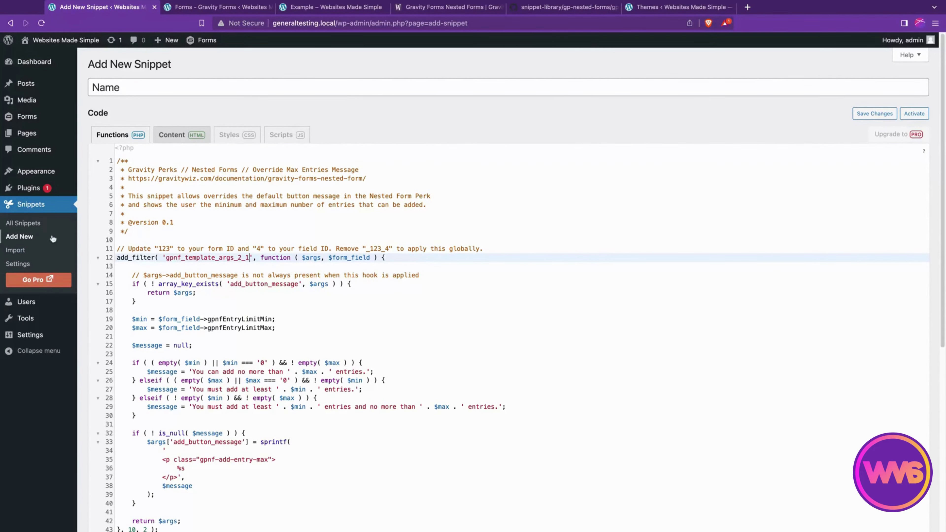
{"action": "left_click", "coordinate": [21, 223]}
{"action": "left_click", "coordinate": [168, 119]}
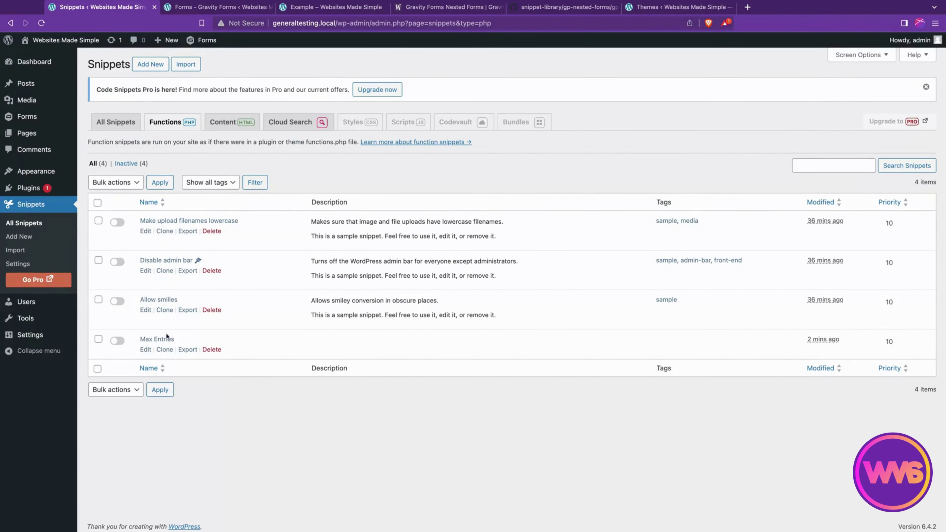
Open the Max Entries snippet, confirm the 2_1 filter name, and activate it.
{"action": "left_click", "coordinate": [157, 339]}
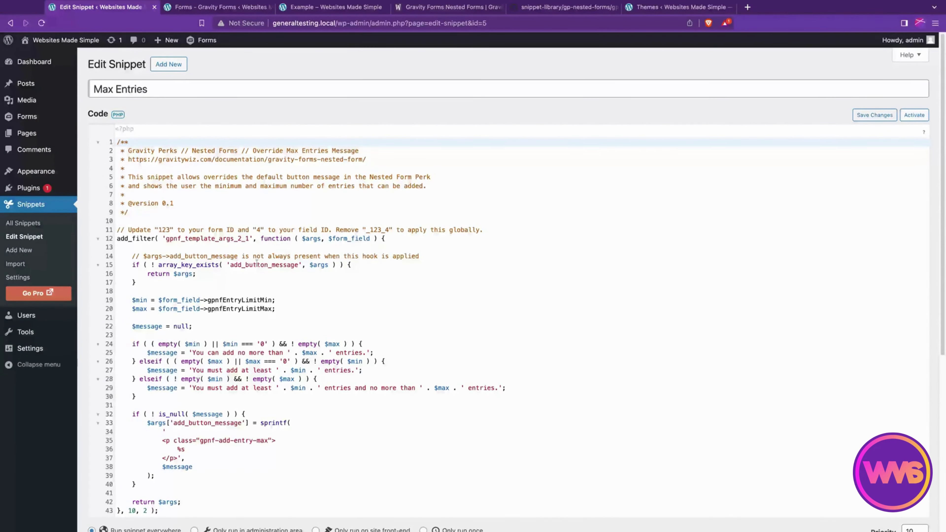
{"action": "left_click", "coordinate": [239, 238]}
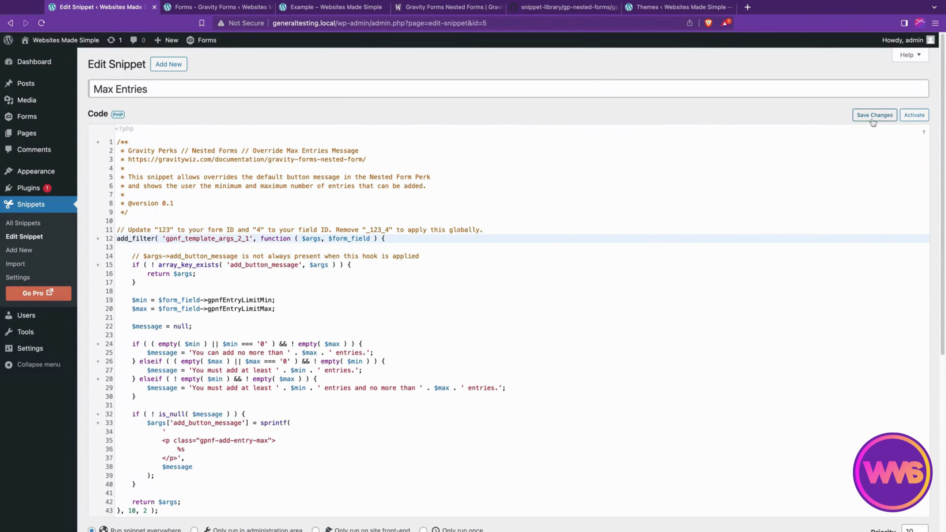
{"action": "left_click", "coordinate": [917, 115]}
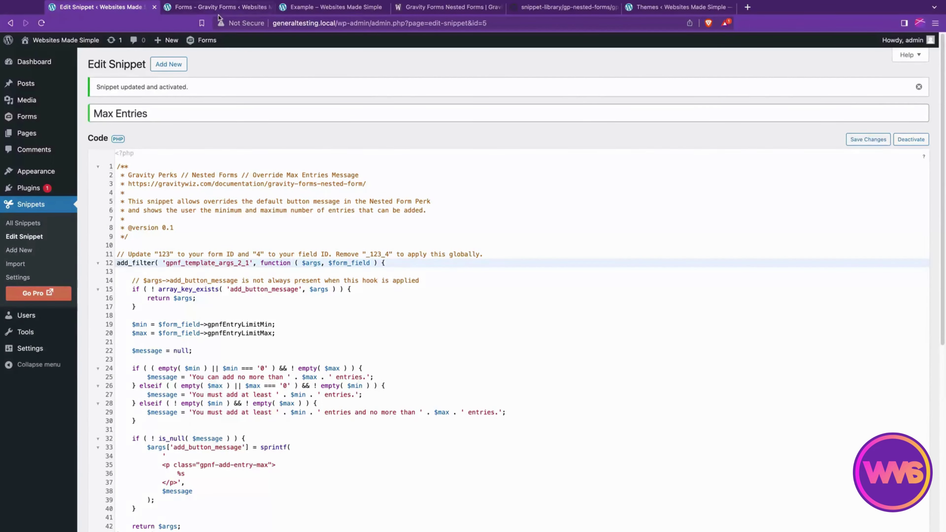
Reload the Example page to see the entries message, then return to the snippet editor.
{"action": "left_click", "coordinate": [326, 11]}
{"action": "left_click", "coordinate": [42, 23]}
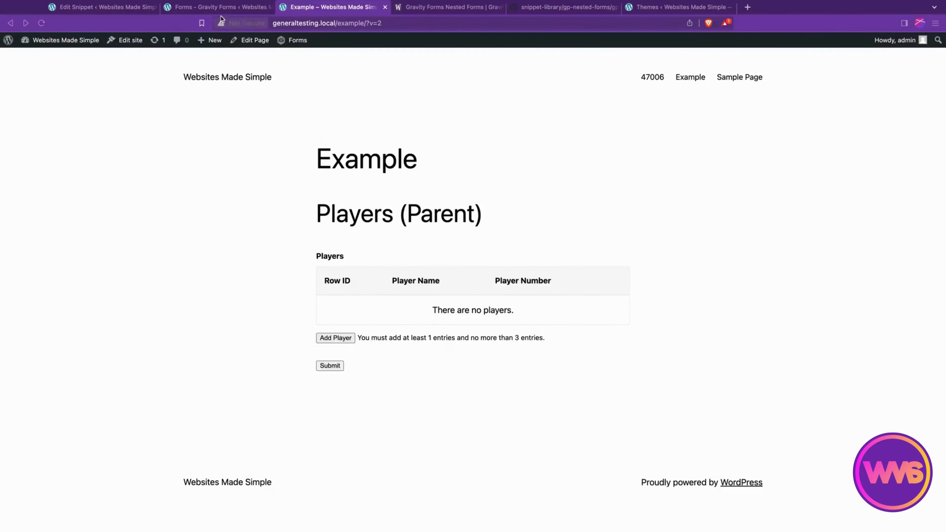
{"action": "left_click", "coordinate": [224, 7]}
{"action": "left_click", "coordinate": [127, 7]}
{"action": "scroll", "coordinate": [374, 342], "scroll_direction": "down", "scroll_amount": 3}
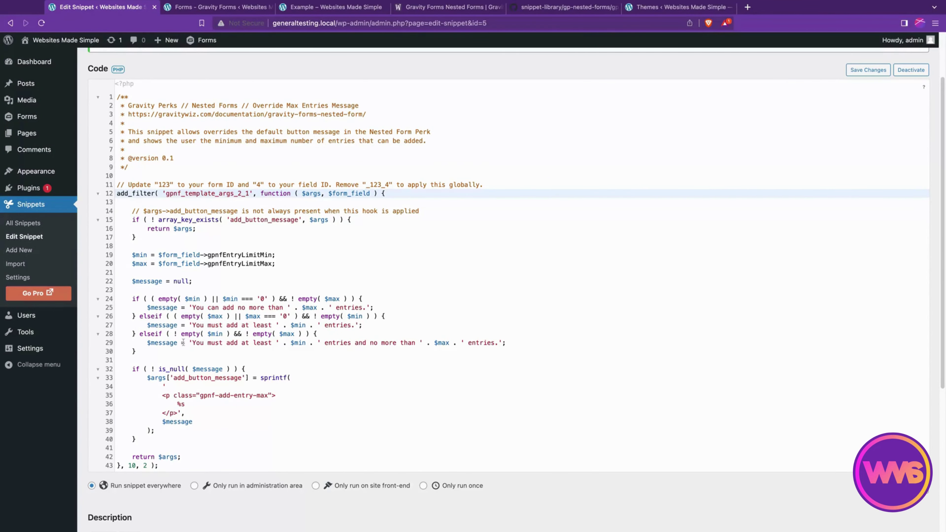
Insert 'please' before 'add' in the line 29 and line 27 messages.
{"action": "left_click", "coordinate": [327, 360]}
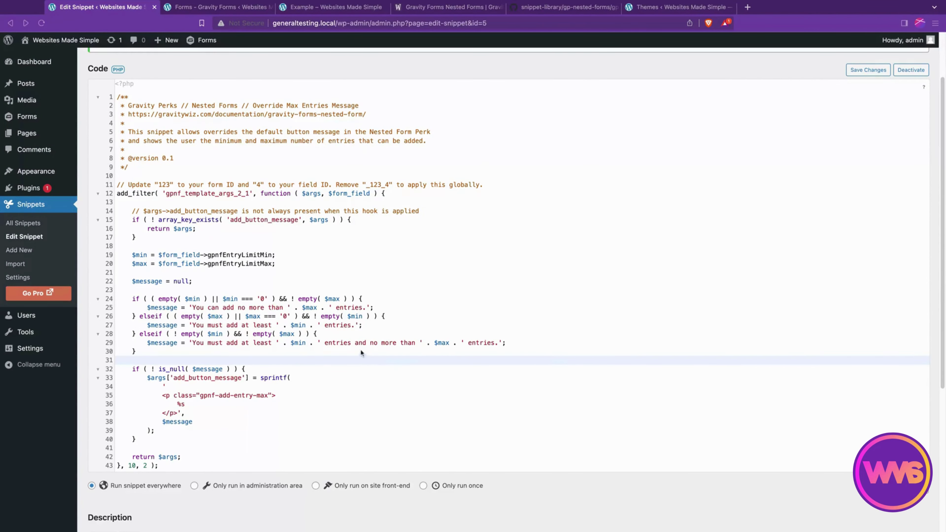
{"action": "left_click", "coordinate": [227, 343]}
{"action": "type", "text": "please"}
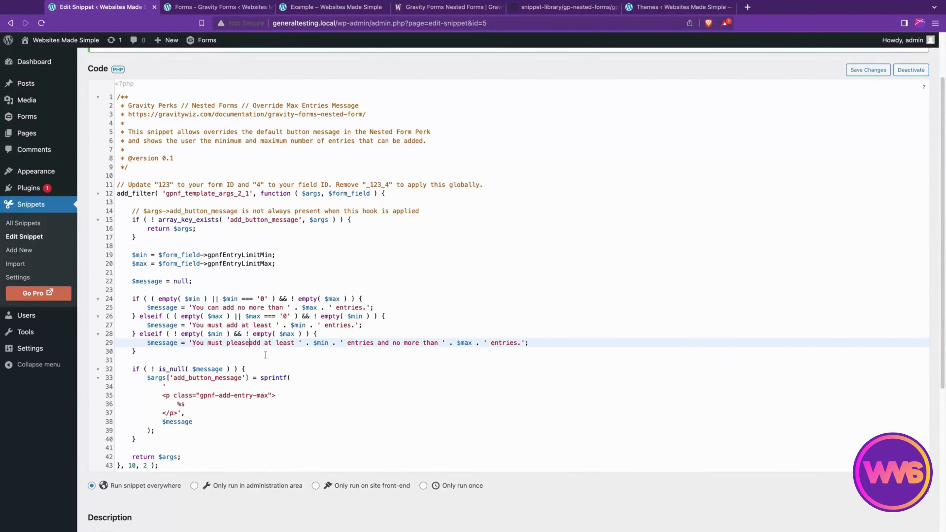
{"action": "left_click", "coordinate": [231, 325]}
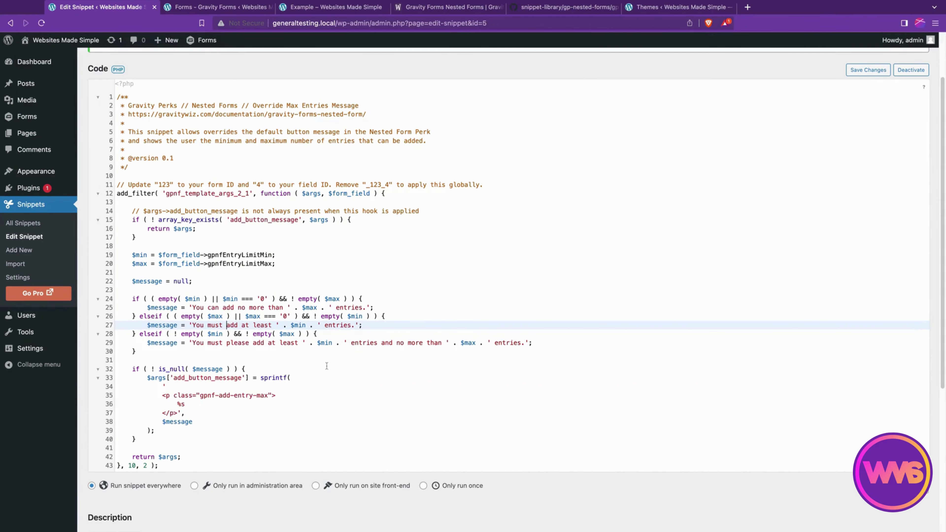
{"action": "type", "text": "please"}
Save the snippet and reload the Example page to confirm the reworded message.
{"action": "scroll", "coordinate": [388, 193], "scroll_direction": "down", "scroll_amount": 6}
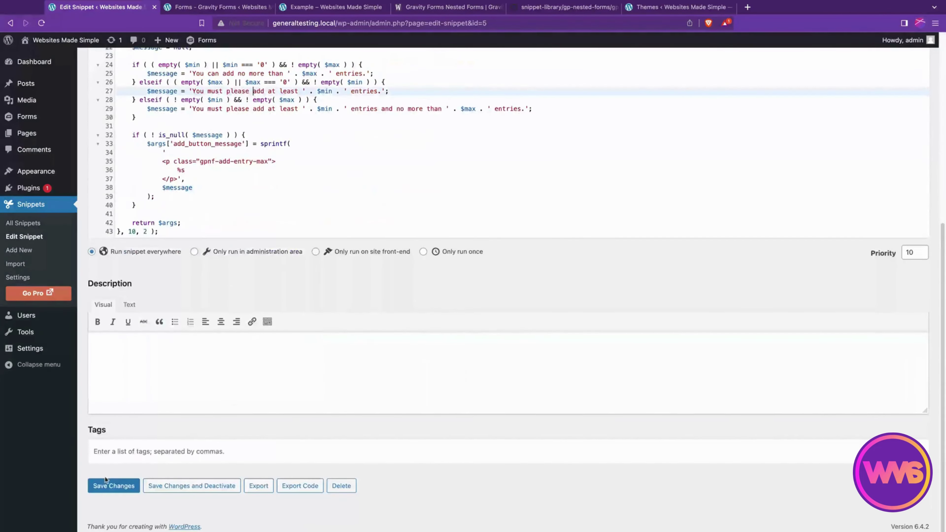
{"action": "left_click", "coordinate": [111, 482]}
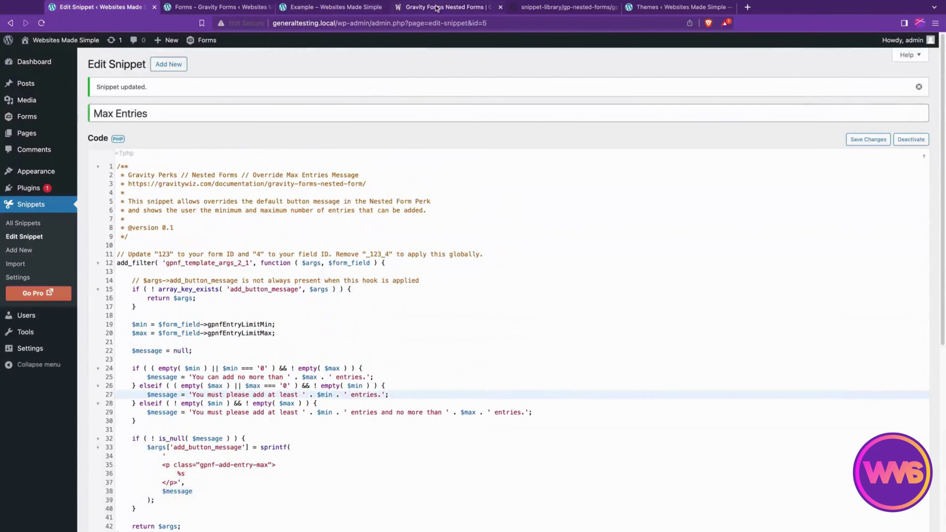
{"action": "left_click", "coordinate": [319, 9]}
{"action": "left_click", "coordinate": [45, 22]}
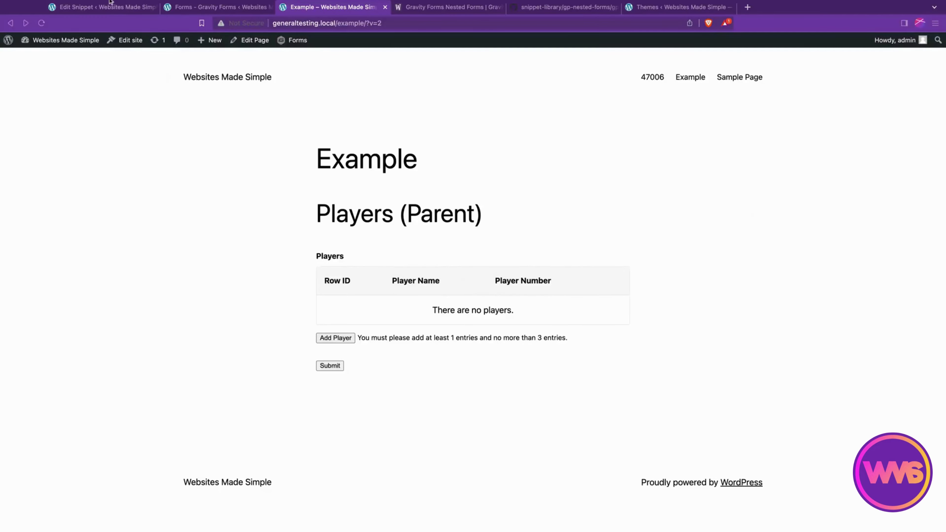
Look over the Themes, Plugins and GitHub source pages, then return to the Max Entries editor.
{"action": "left_click", "coordinate": [101, 4]}
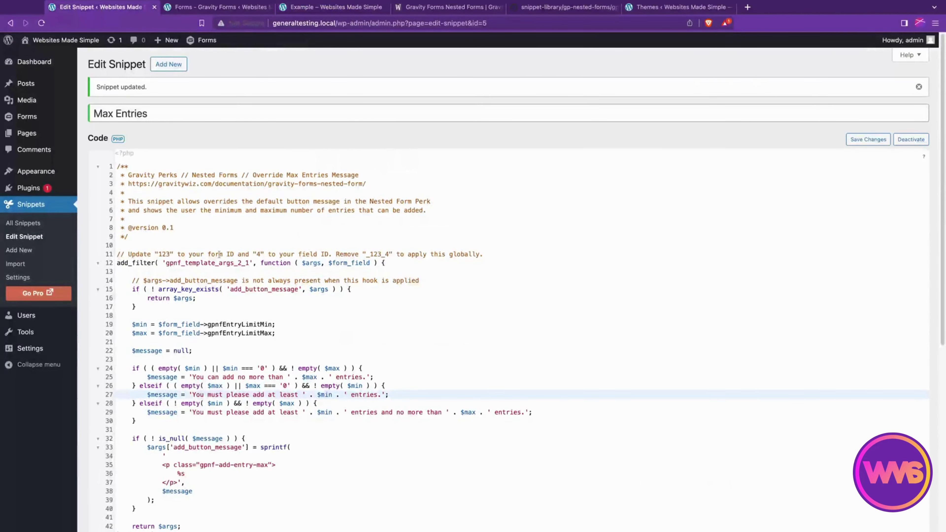
{"action": "left_click", "coordinate": [678, 7]}
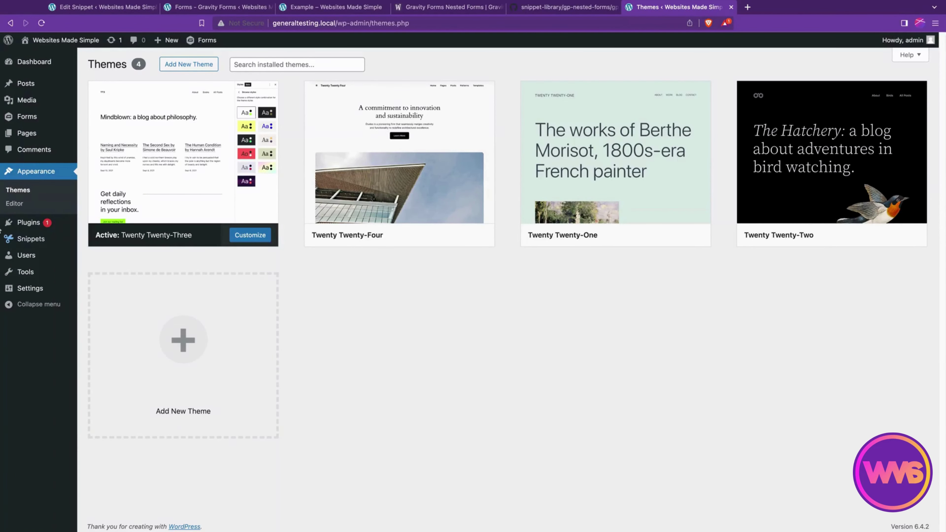
{"action": "mouse_move", "coordinate": [33, 222]}
{"action": "left_click", "coordinate": [93, 224]}
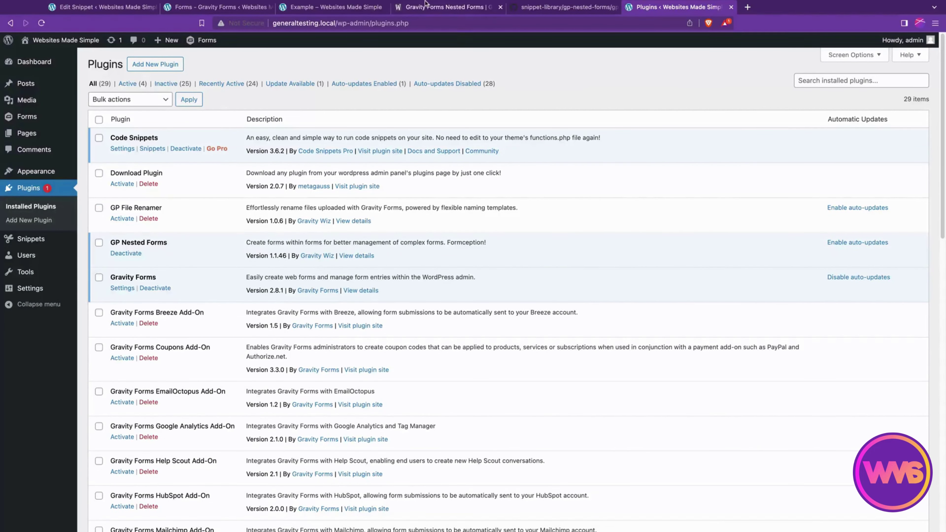
{"action": "left_click", "coordinate": [565, 7]}
{"action": "left_click", "coordinate": [549, 212]}
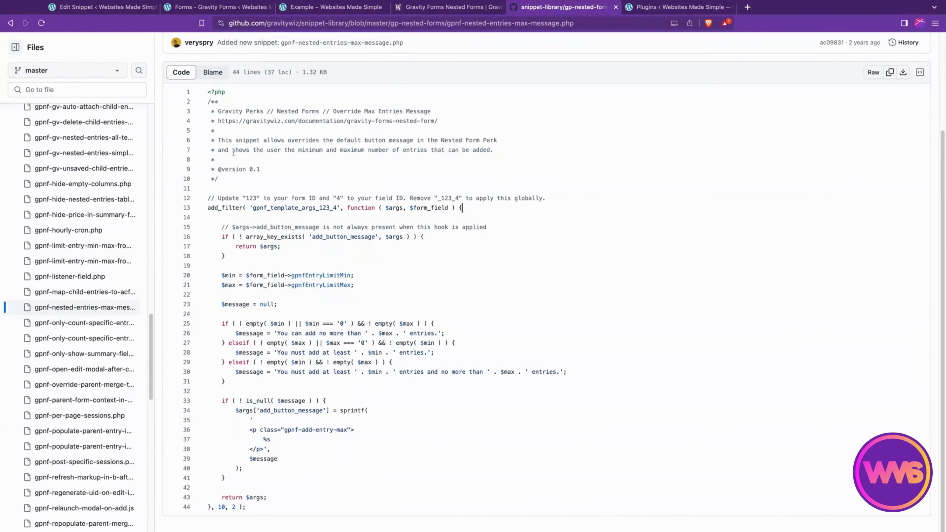
{"action": "left_click", "coordinate": [115, 7]}
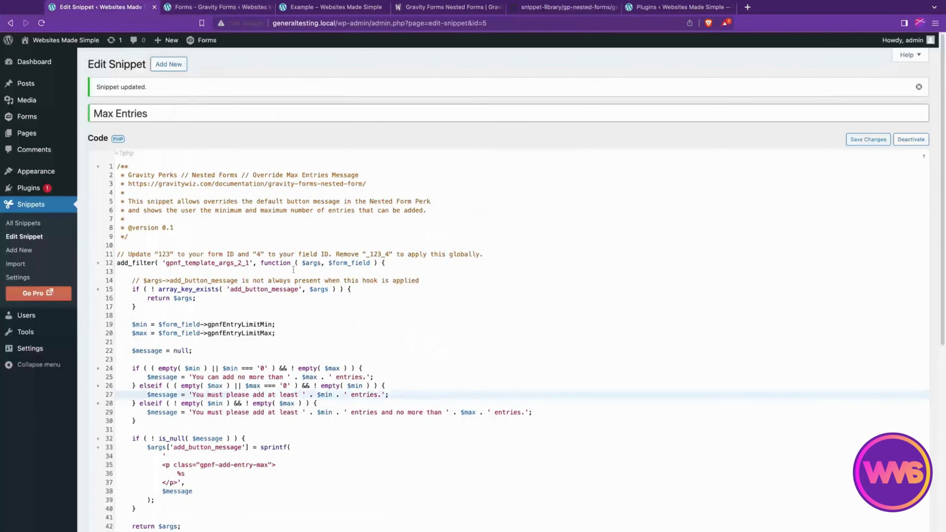
{"action": "left_click", "coordinate": [23, 223]}
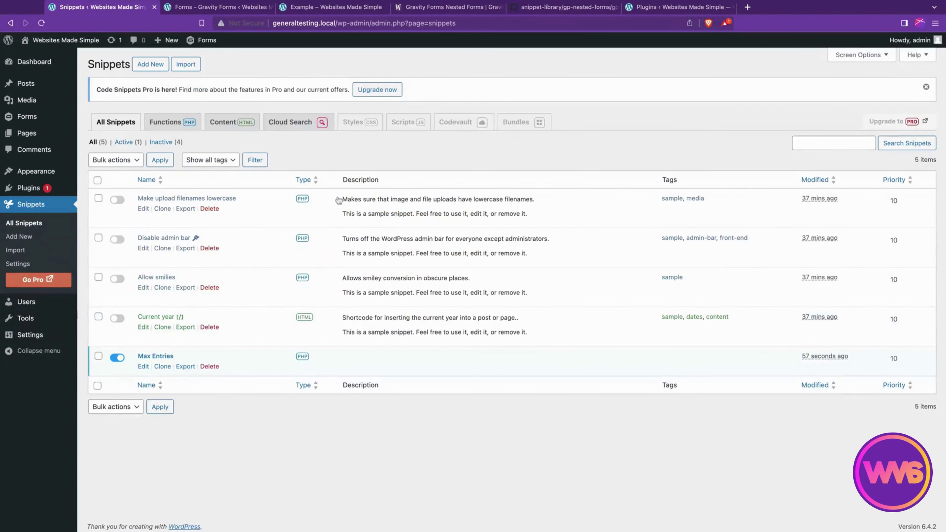